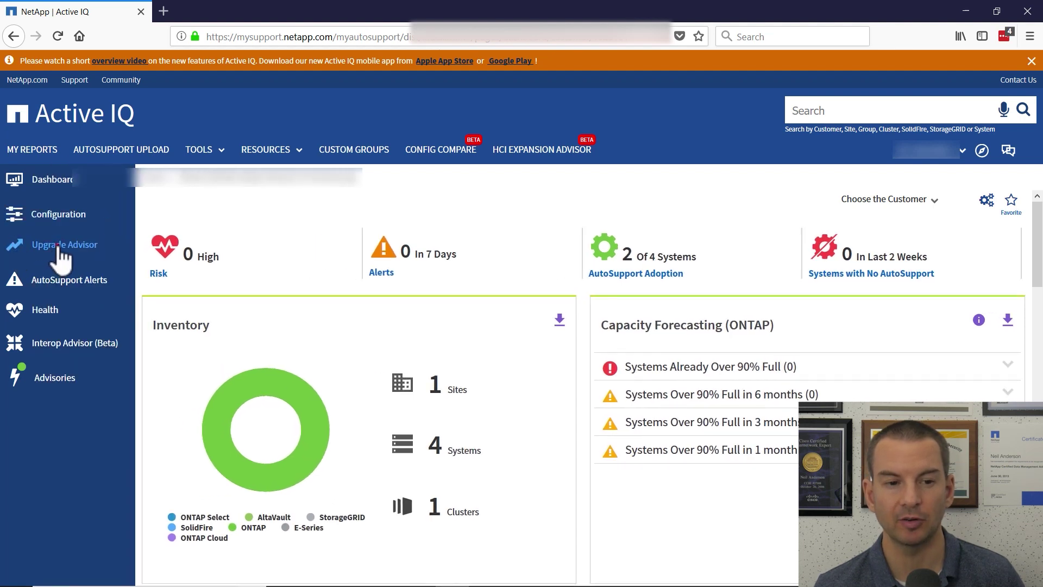
Start an Upgrade Advisor plan for both storcluster nodes by submitting their serial numbers.
{"action": "left_click", "coordinate": [57, 250]}
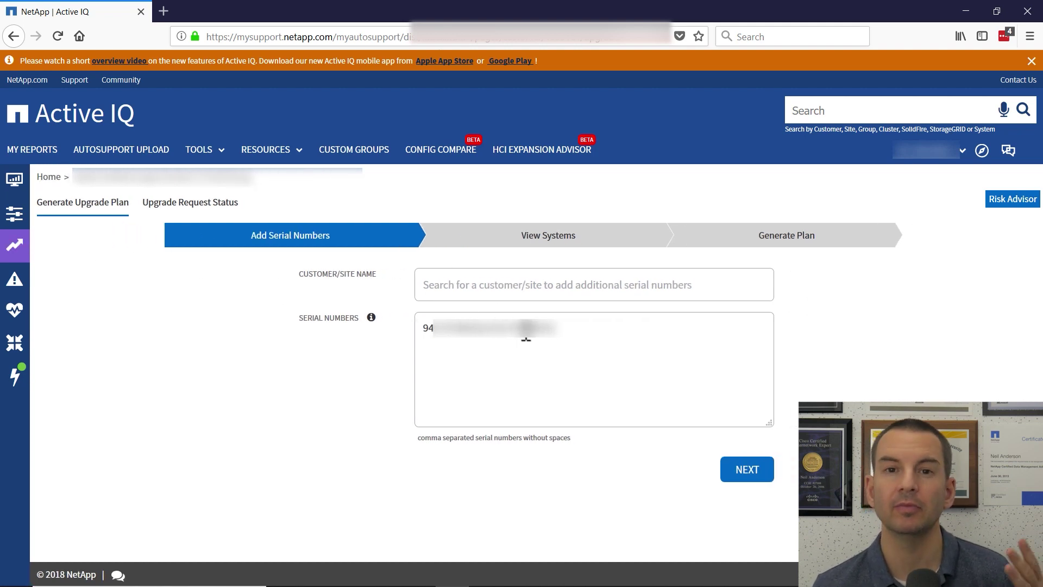
{"action": "left_click", "coordinate": [754, 469]}
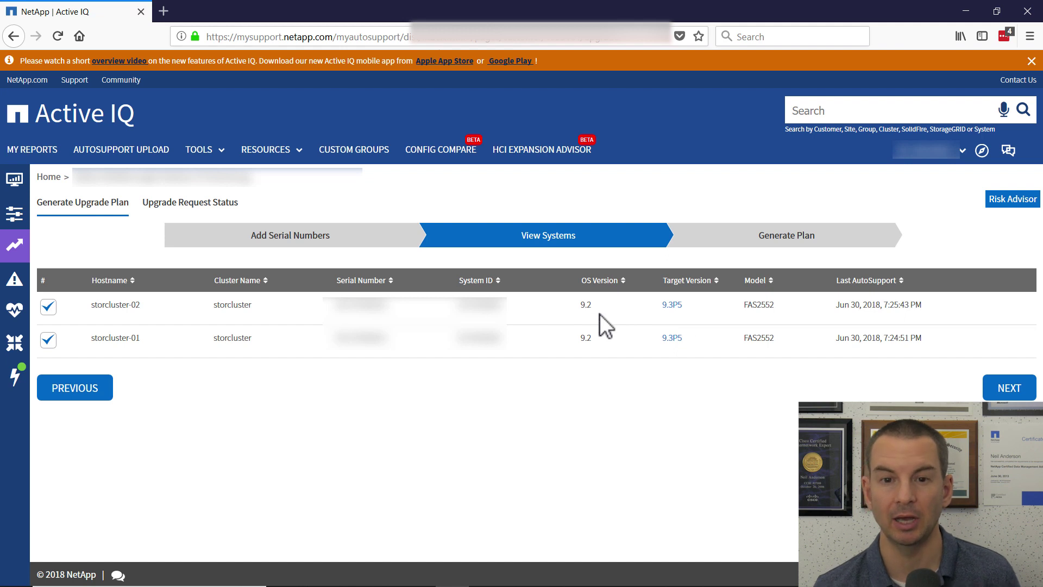
{"action": "left_click", "coordinate": [1006, 389]}
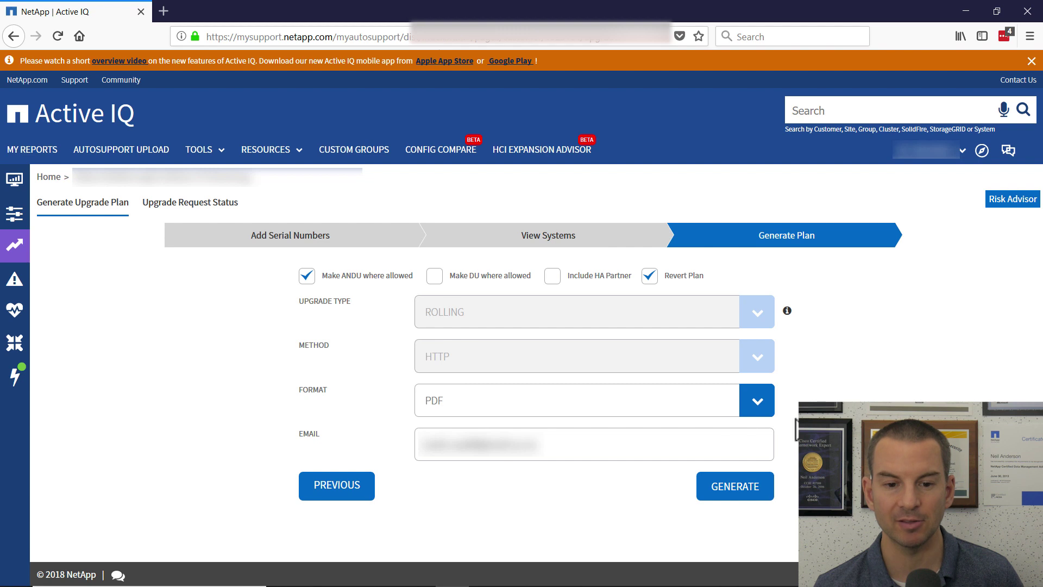
Replace the EMAIL field with your own address, keep PDF format, and generate the plan request.
{"action": "left_click_drag", "start_coordinate": [549, 449], "coordinate": [407, 440]}
{"action": "type", "text": "ne"}
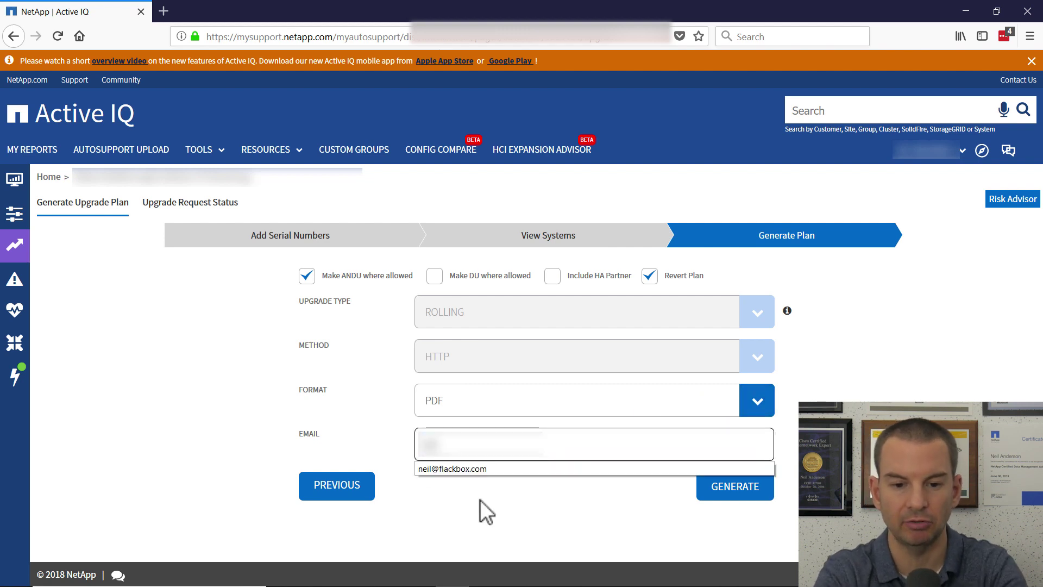
{"action": "left_click", "coordinate": [457, 470]}
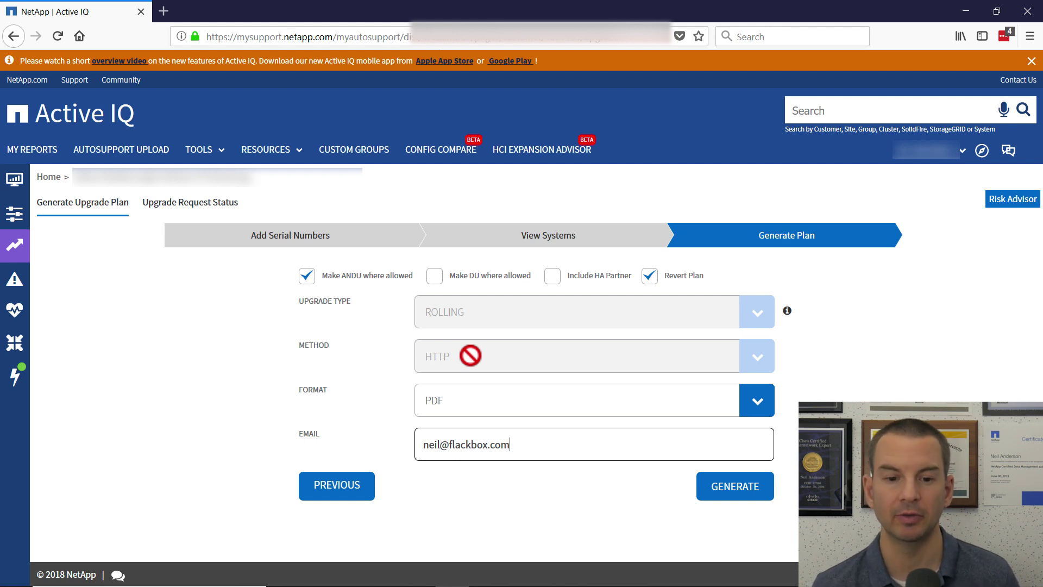
{"action": "left_click", "coordinate": [755, 408]}
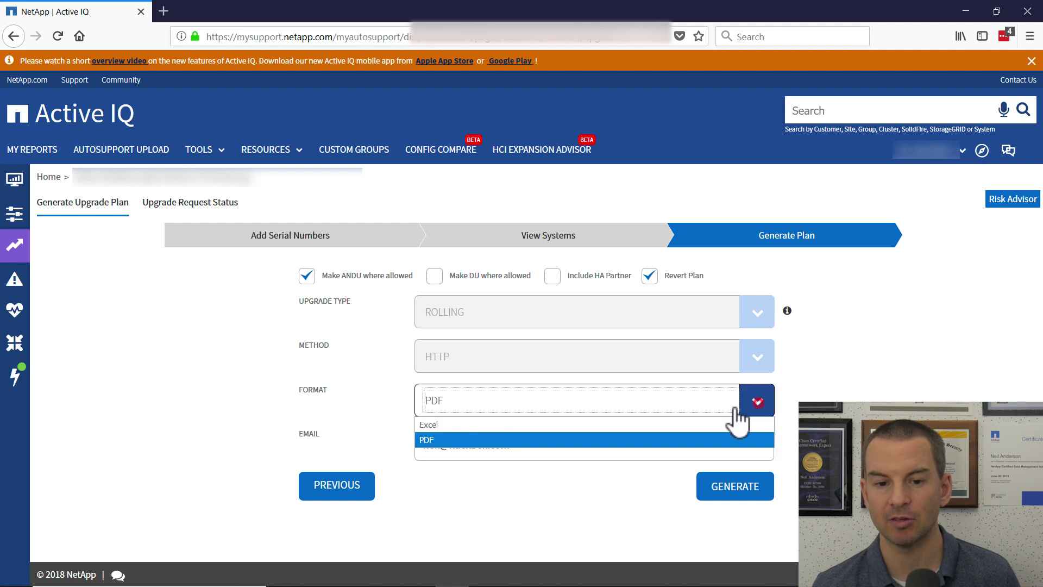
{"action": "left_click", "coordinate": [456, 439]}
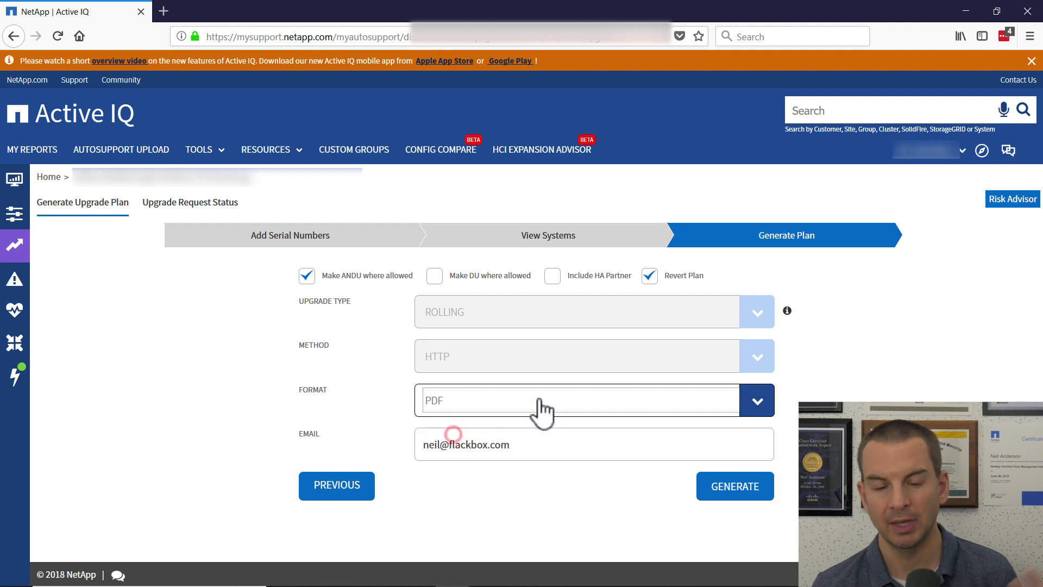
{"action": "left_click", "coordinate": [741, 491]}
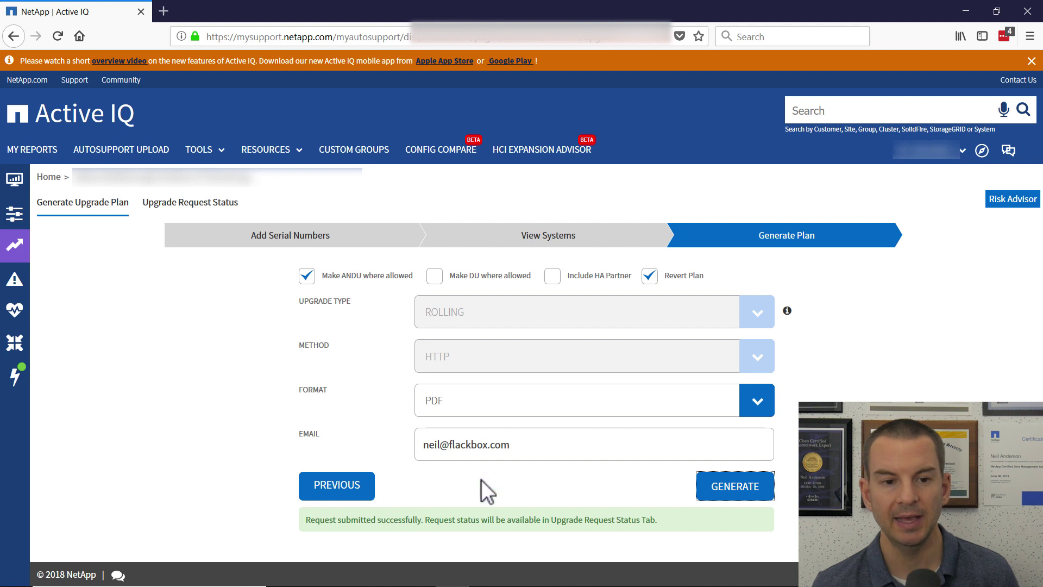
Refresh the upgrade requests until request 1356967 is Completed, then download its plan ZIP.
{"action": "left_click", "coordinate": [187, 204]}
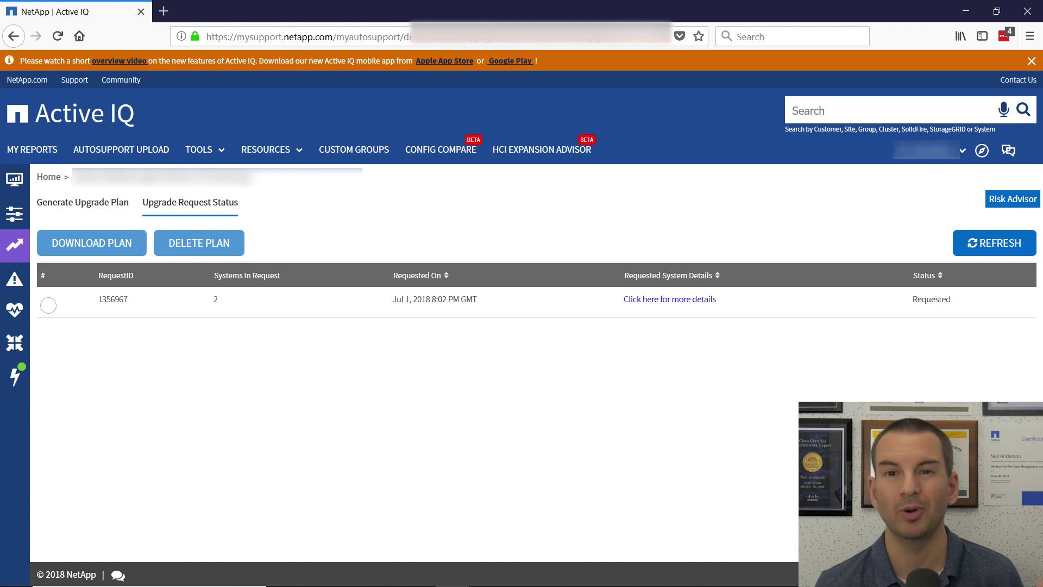
{"action": "left_click", "coordinate": [992, 247]}
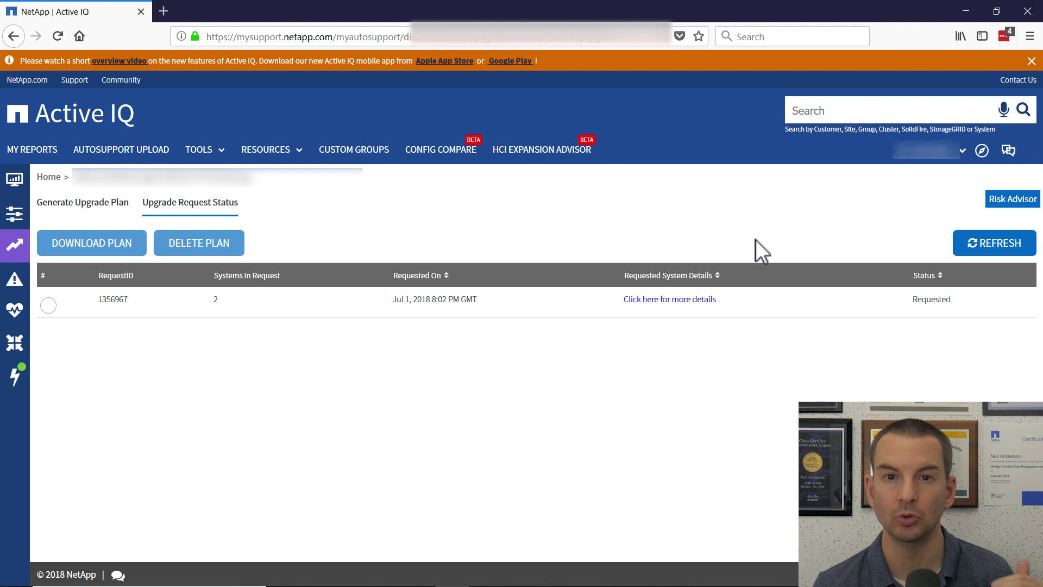
{"action": "left_click", "coordinate": [1000, 244]}
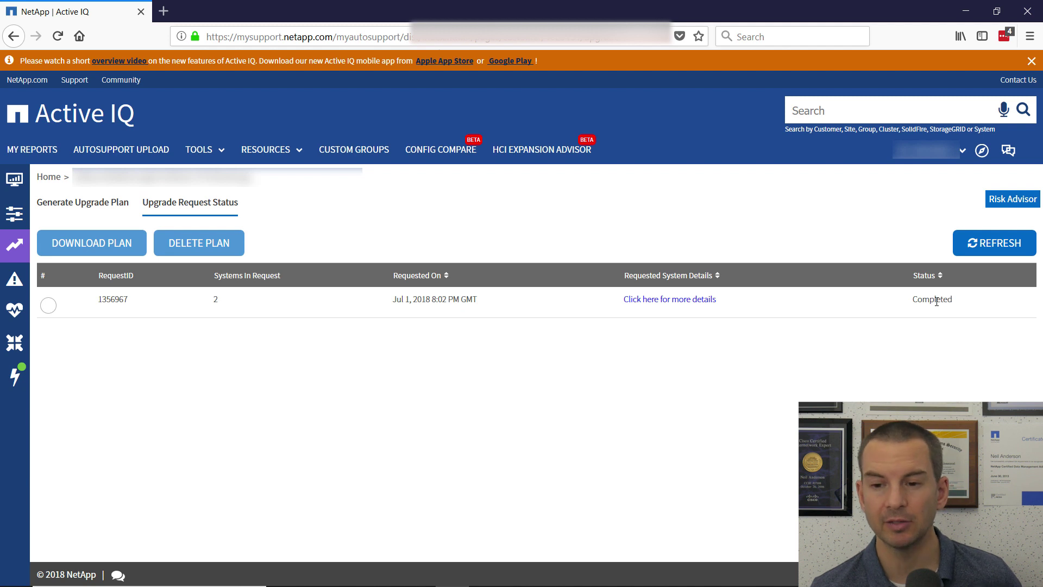
{"action": "left_click", "coordinate": [47, 307]}
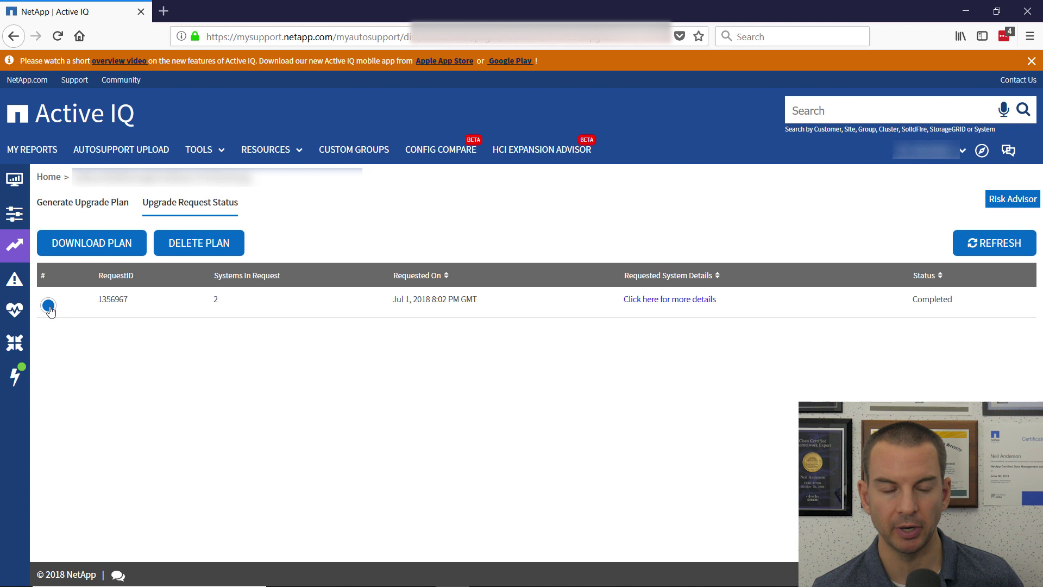
{"action": "left_click", "coordinate": [93, 243]}
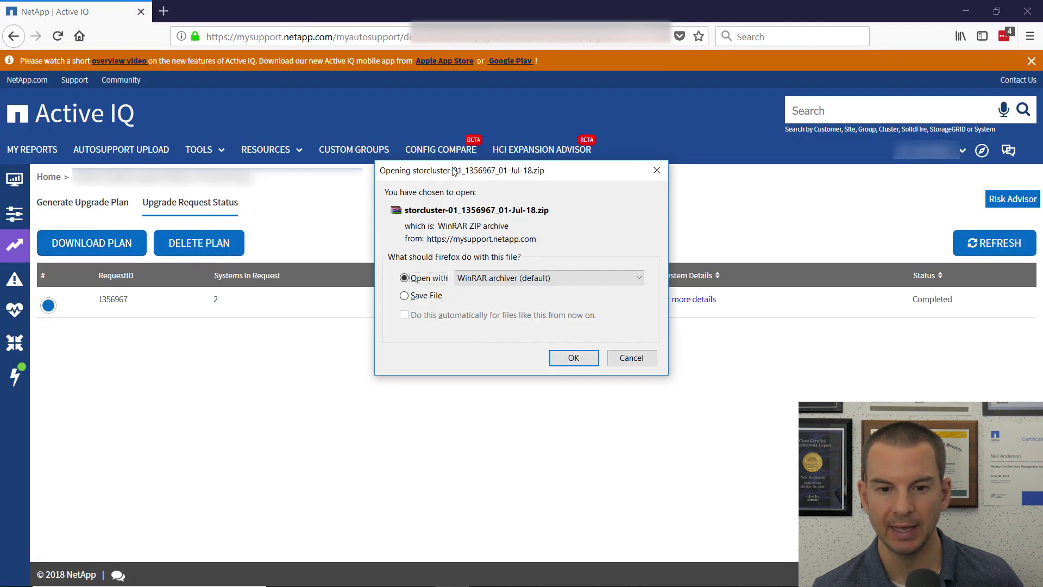
Open the ZIP in WinRAR, view storcluster-02_01-Jul-18_01-04.pdf, then return to Firefox.
{"action": "left_click", "coordinate": [575, 362]}
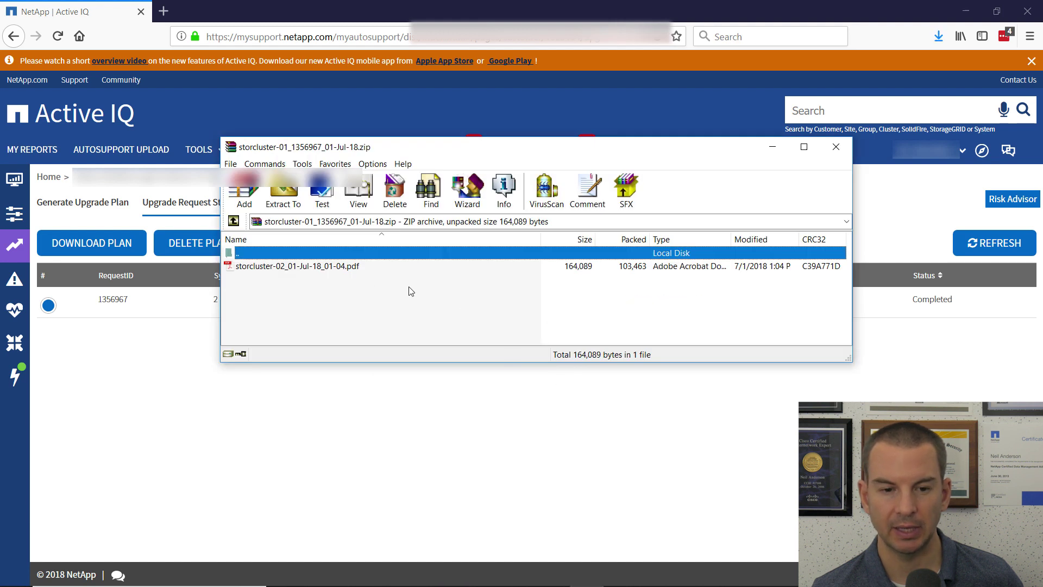
{"action": "double_click", "coordinate": [279, 267]}
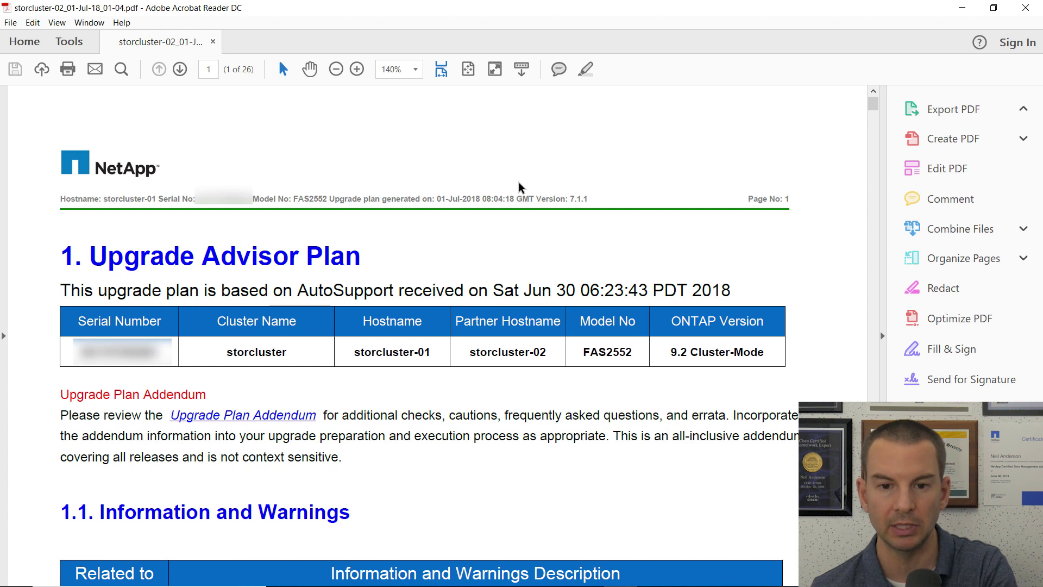
{"action": "key", "text": "alt+Tab"}
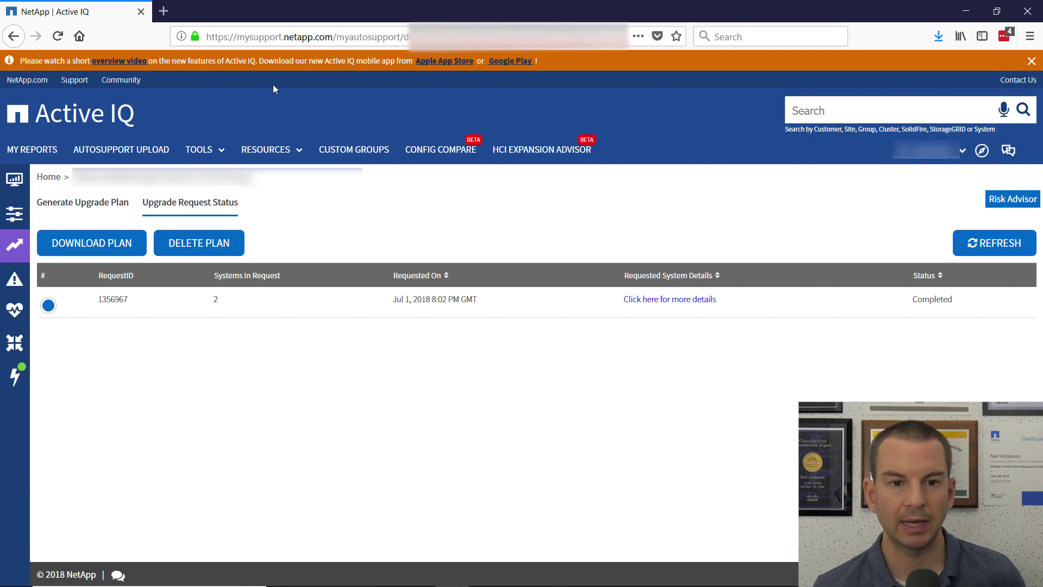
Go to netapp.com, sign in, and open the Support Dashboard.
{"action": "left_click", "coordinate": [328, 36]}
{"action": "type", "text": "netapp."}
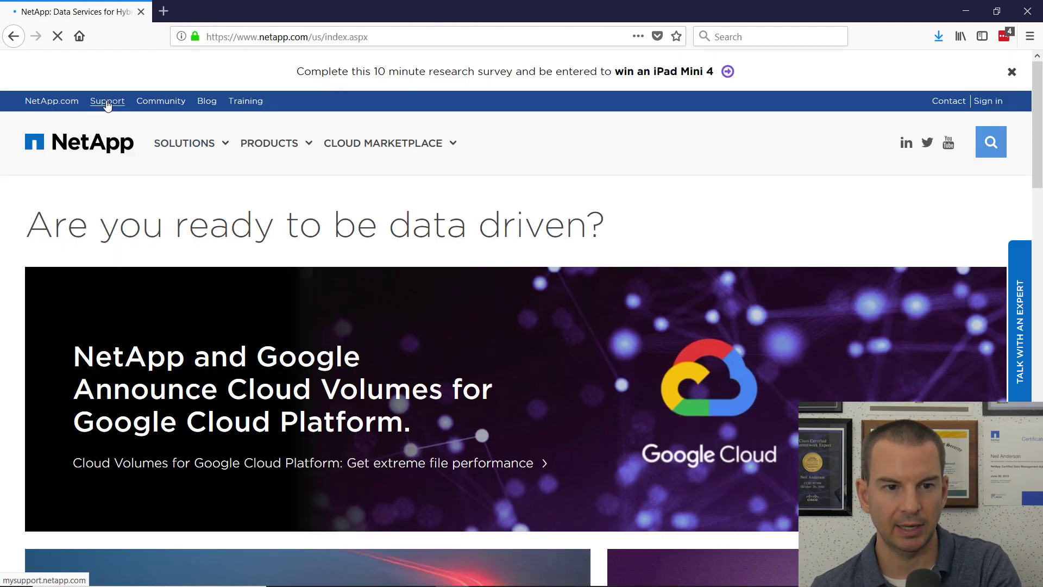
{"action": "left_click", "coordinate": [990, 104]}
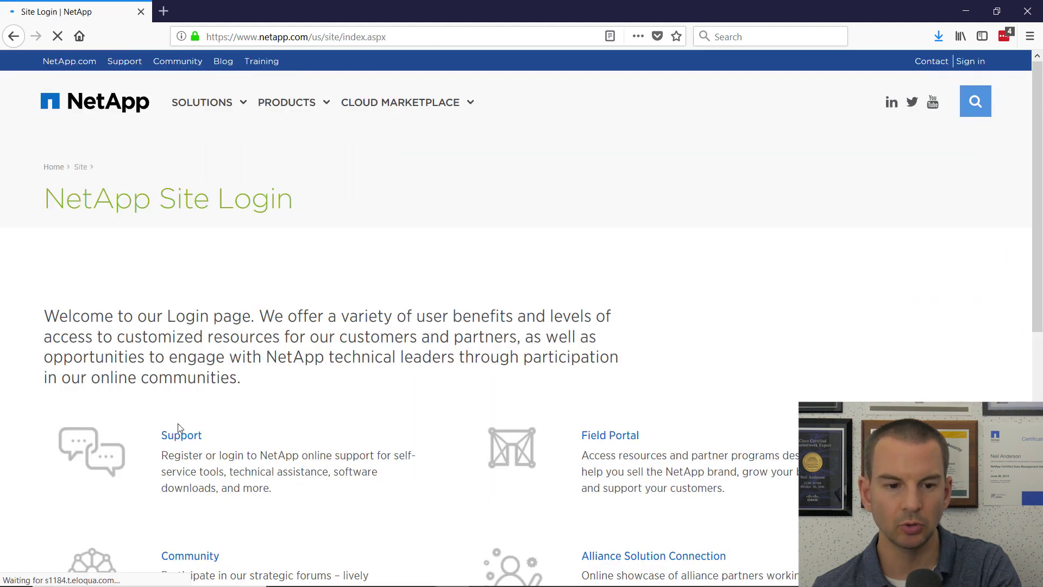
{"action": "left_click", "coordinate": [179, 437]}
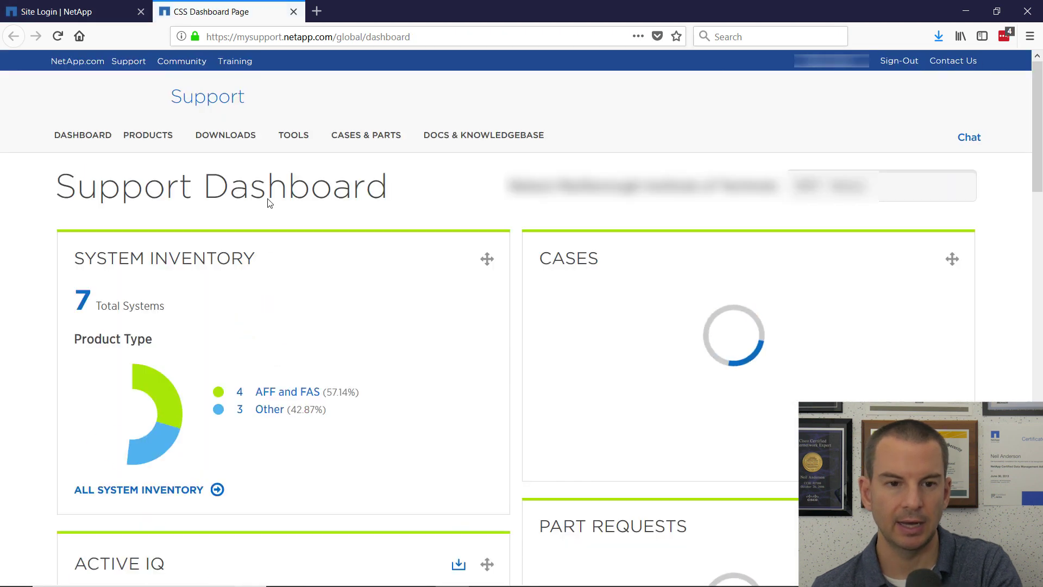
From Software Downloads, list the ONTAP / Data ONTAP releases for the FAS2554 platform.
{"action": "mouse_move", "coordinate": [237, 140]}
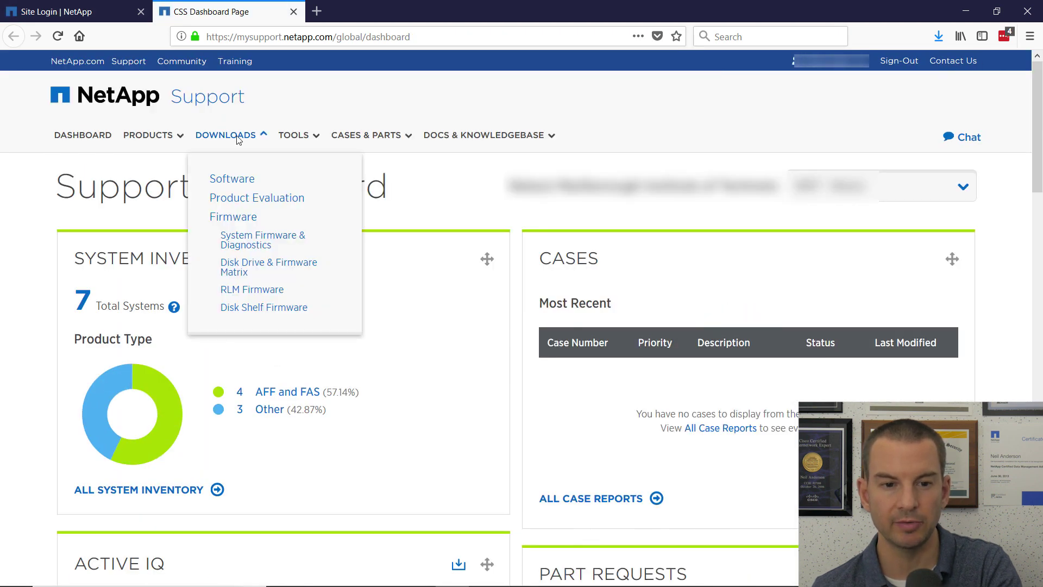
{"action": "left_click", "coordinate": [235, 179]}
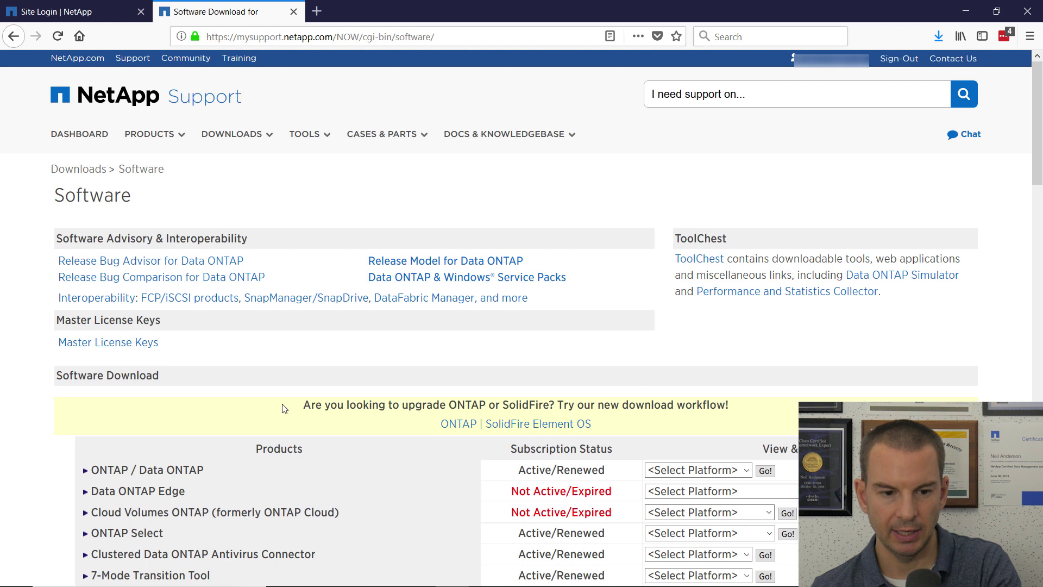
{"action": "left_click", "coordinate": [747, 471]}
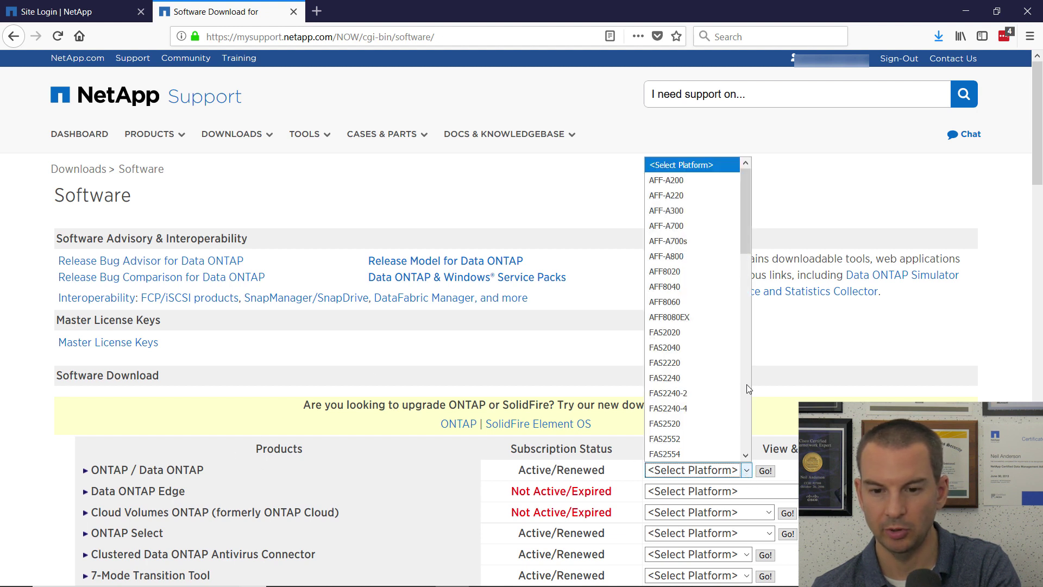
{"action": "left_click", "coordinate": [672, 455]}
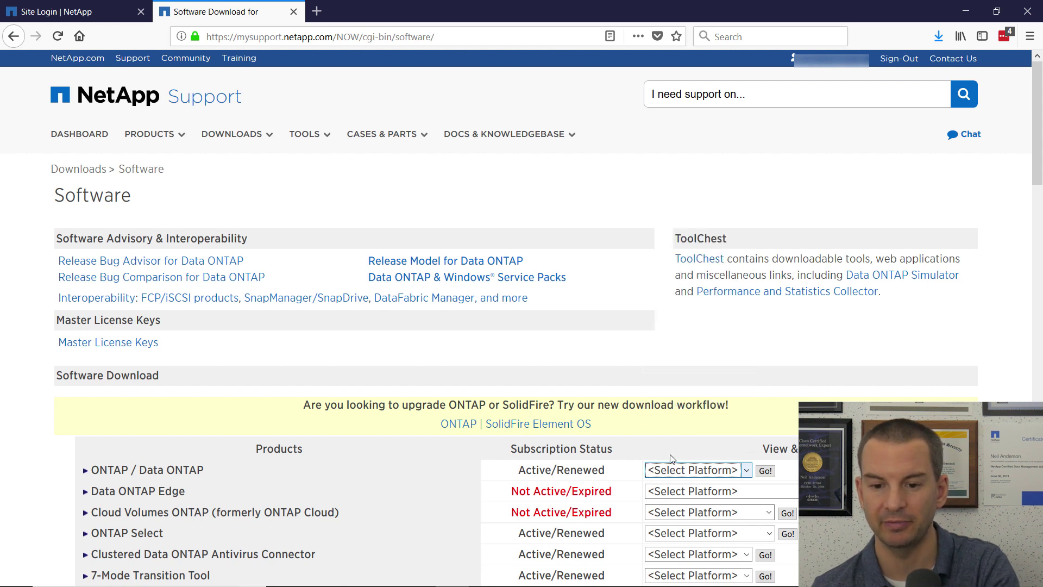
{"action": "left_click", "coordinate": [765, 471]}
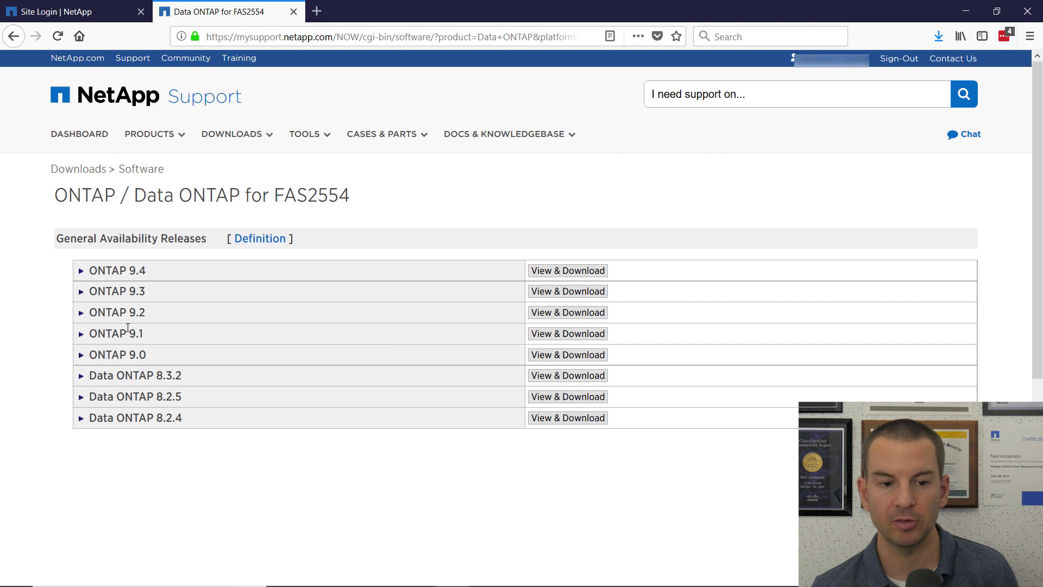
Read the ONTAP 9.1 download description, then switch to the HFS file server.
{"action": "left_click", "coordinate": [550, 337]}
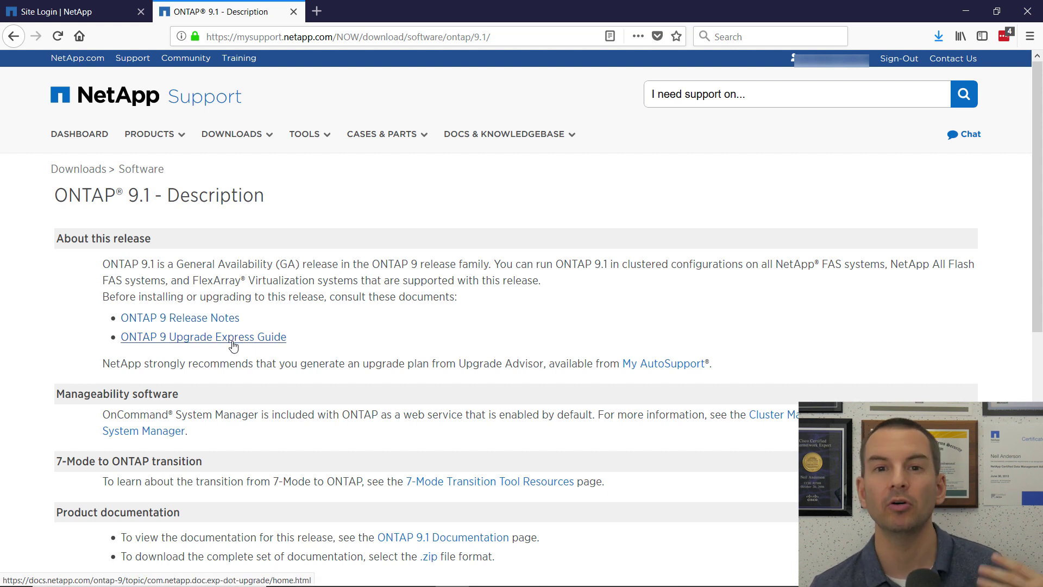
{"action": "scroll", "coordinate": [576, 329], "scroll_direction": "down", "scroll_amount": 8}
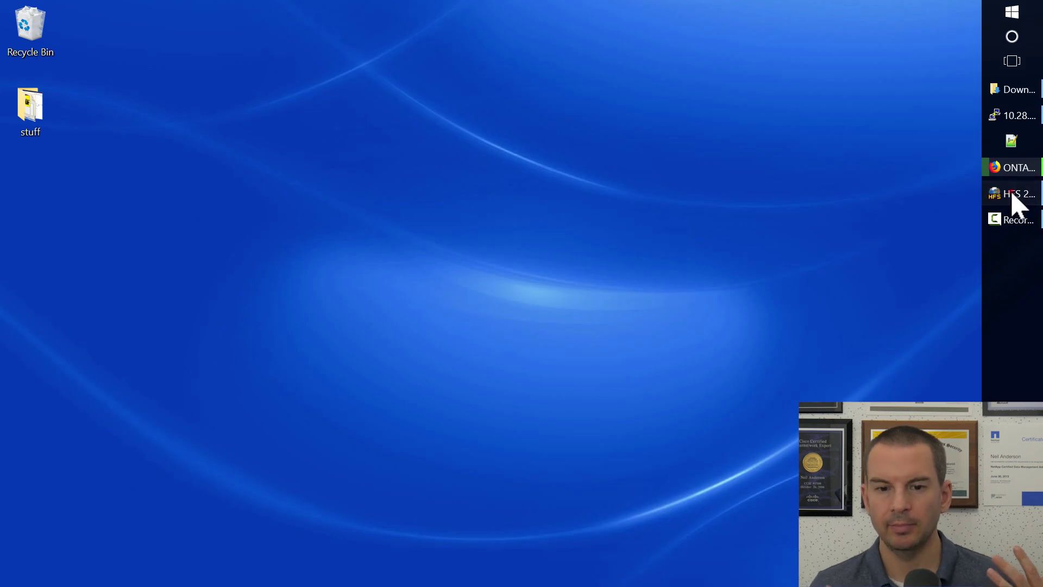
{"action": "left_click", "coordinate": [1013, 194]}
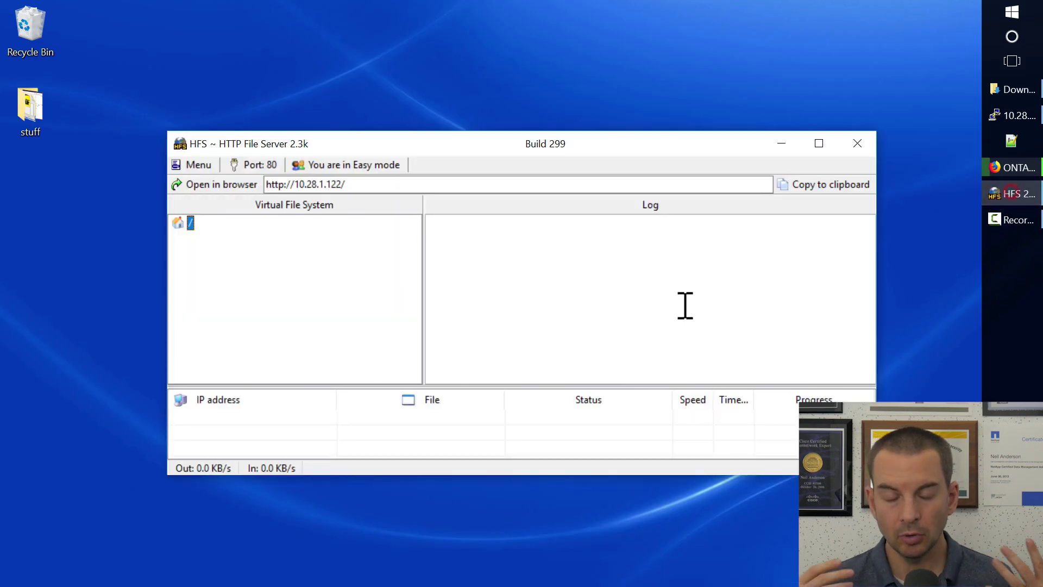
Share 91_q_image.tgz and 92_q_image.tgz from the _NetAppDOT_images folder in HFS.
{"action": "left_click", "coordinate": [200, 166]}
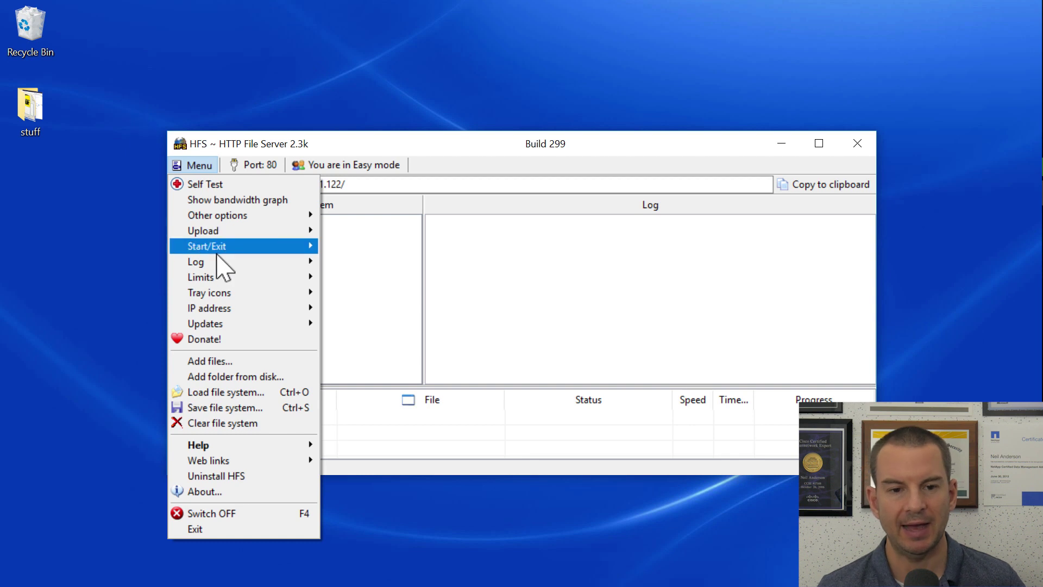
{"action": "left_click", "coordinate": [233, 363]}
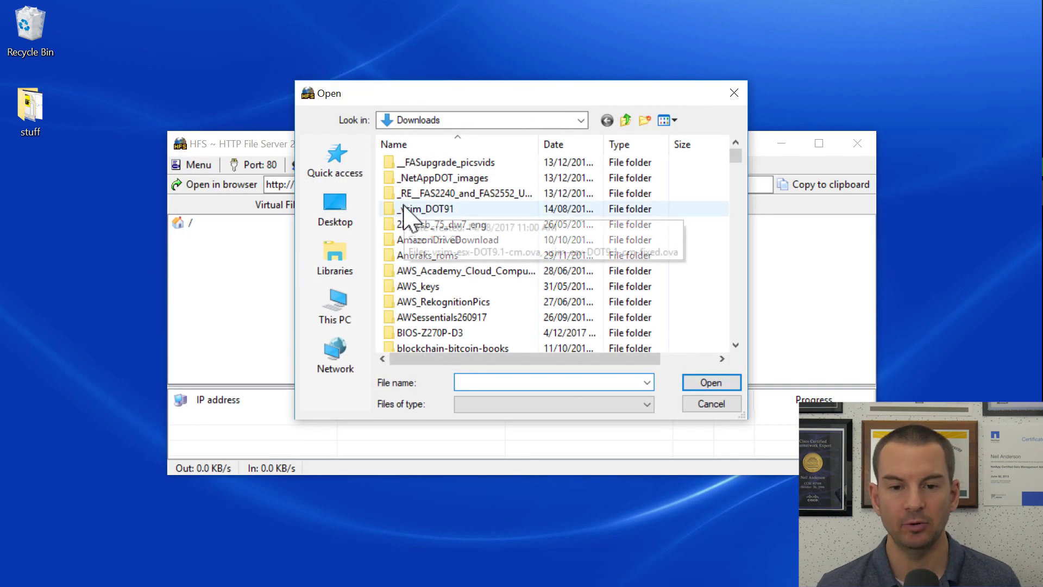
{"action": "double_click", "coordinate": [430, 178]}
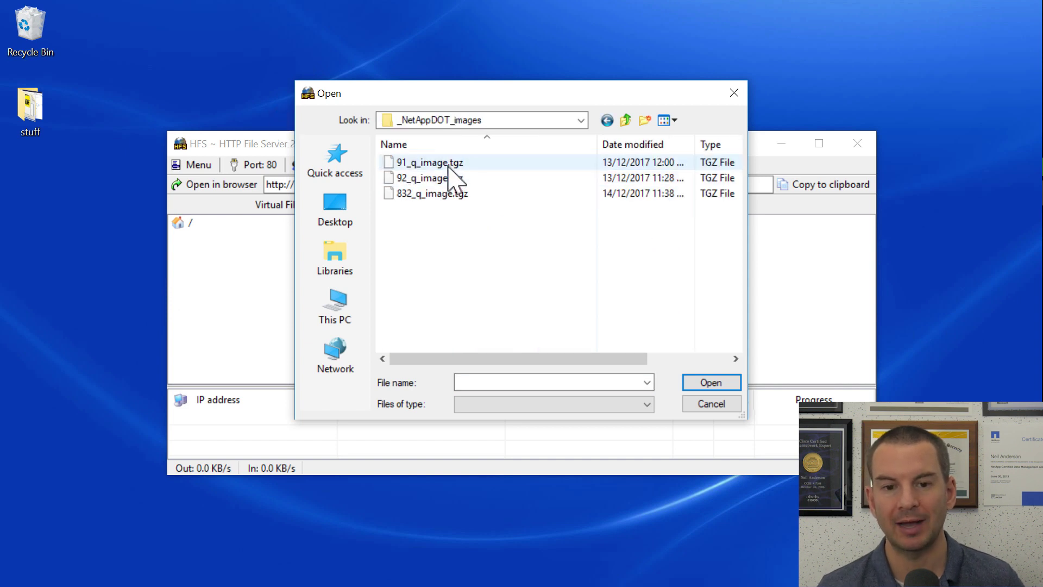
{"action": "left_click", "coordinate": [443, 163]}
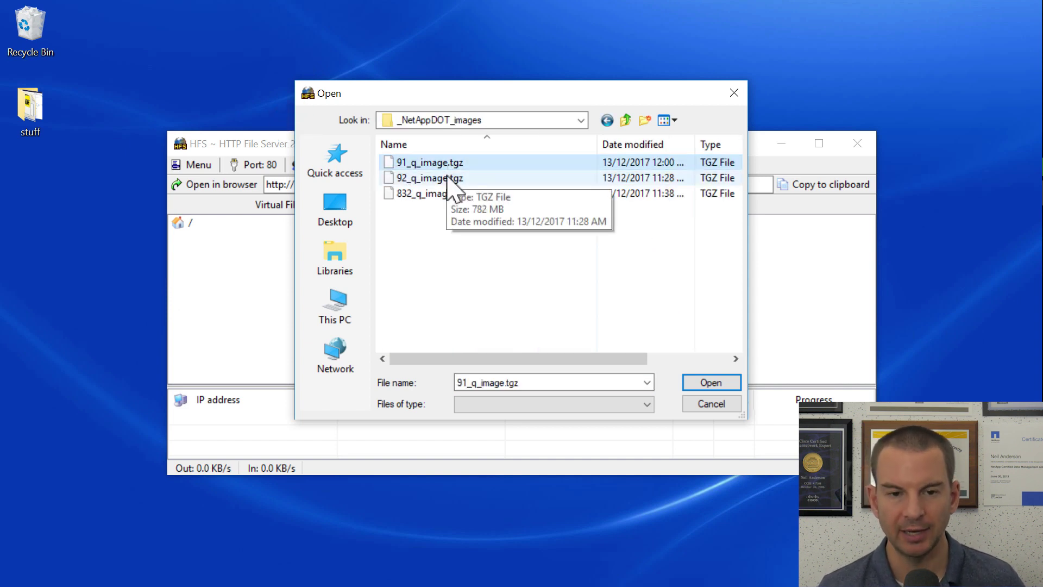
{"action": "left_click", "coordinate": [442, 178], "text": "ctrl"}
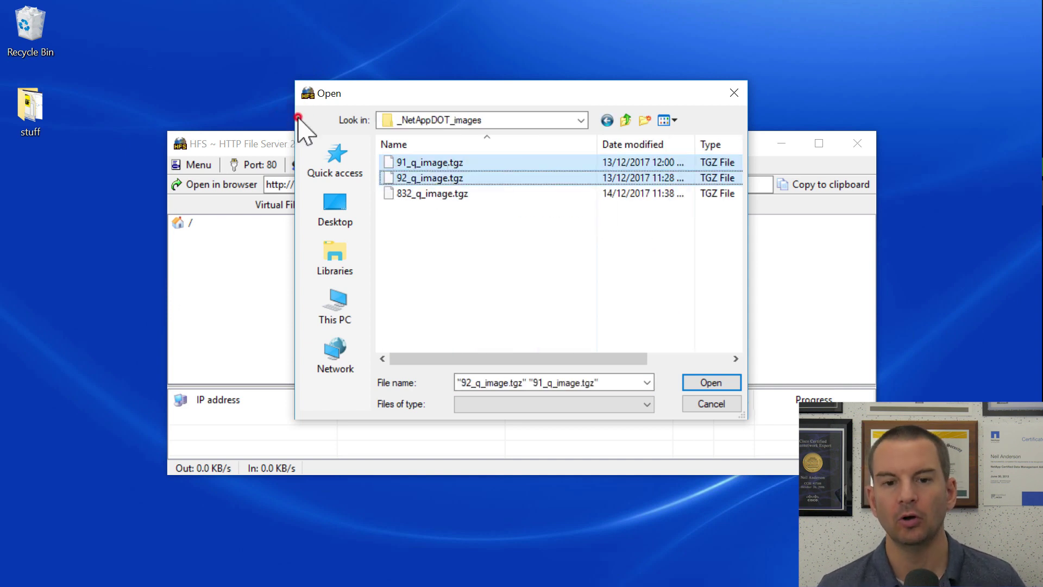
{"action": "left_click", "coordinate": [712, 383]}
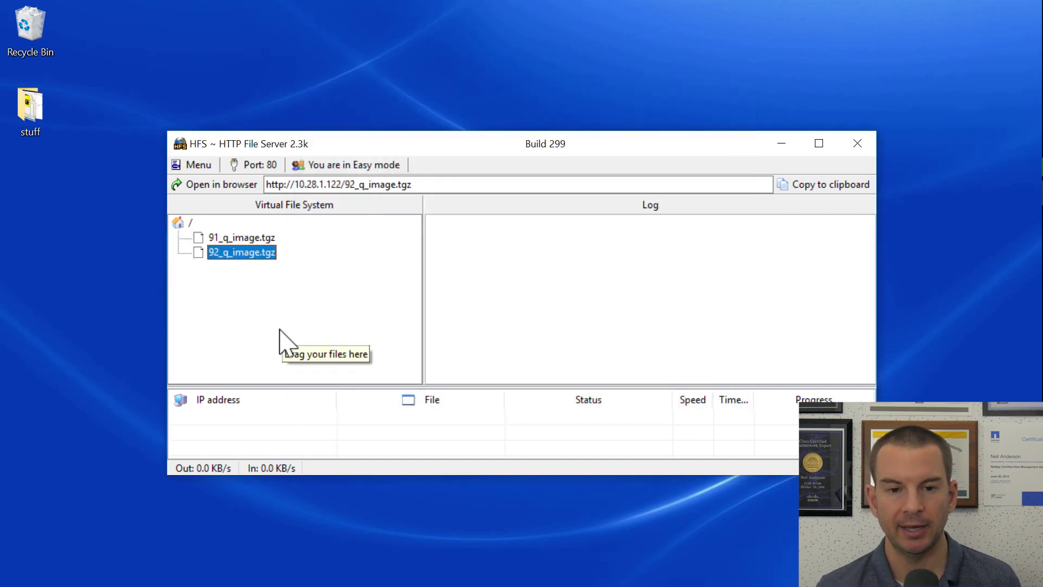
Copy the 91_q_image.tgz download URL and minimize HFS.
{"action": "left_click", "coordinate": [242, 238]}
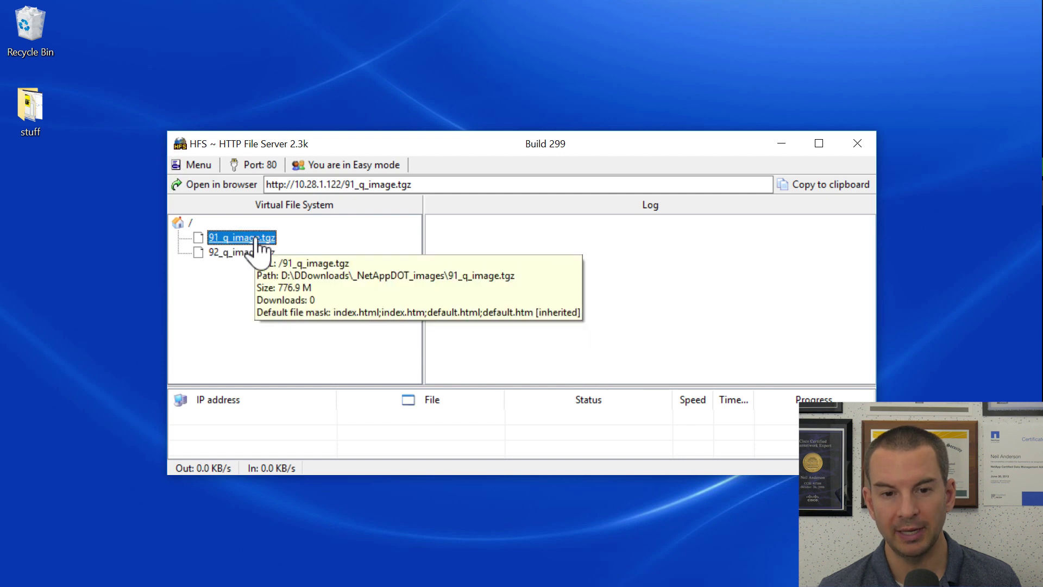
{"action": "left_click", "coordinate": [450, 186]}
{"action": "double_click", "coordinate": [454, 186]}
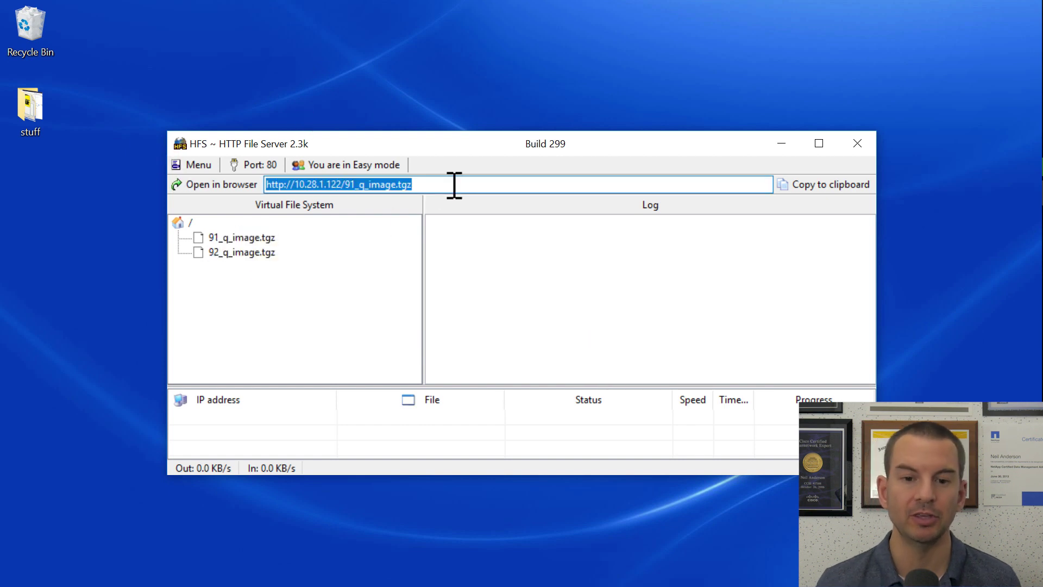
{"action": "key", "text": "ctrl+c"}
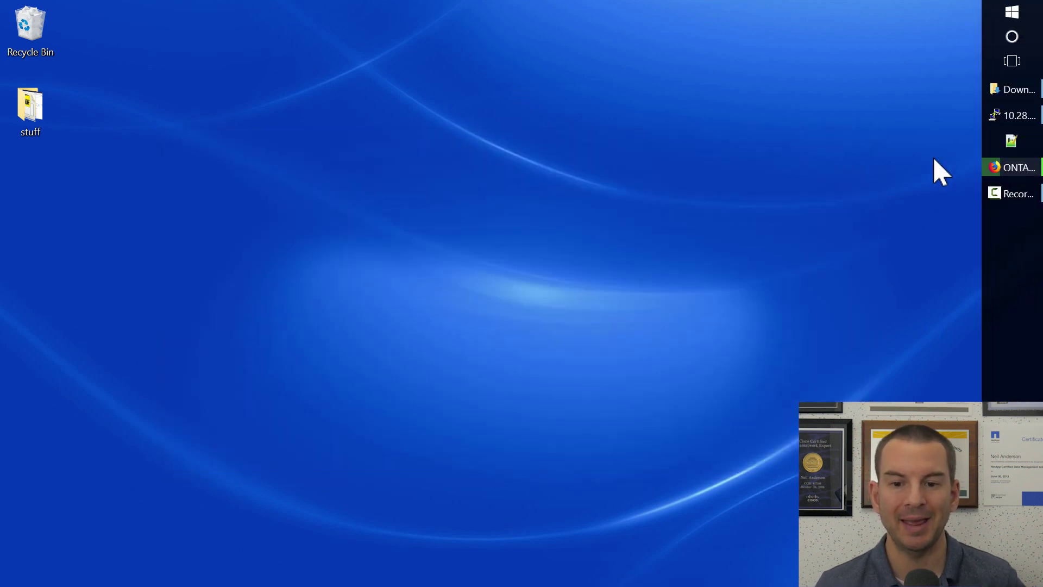
{"action": "left_click", "coordinate": [991, 169]}
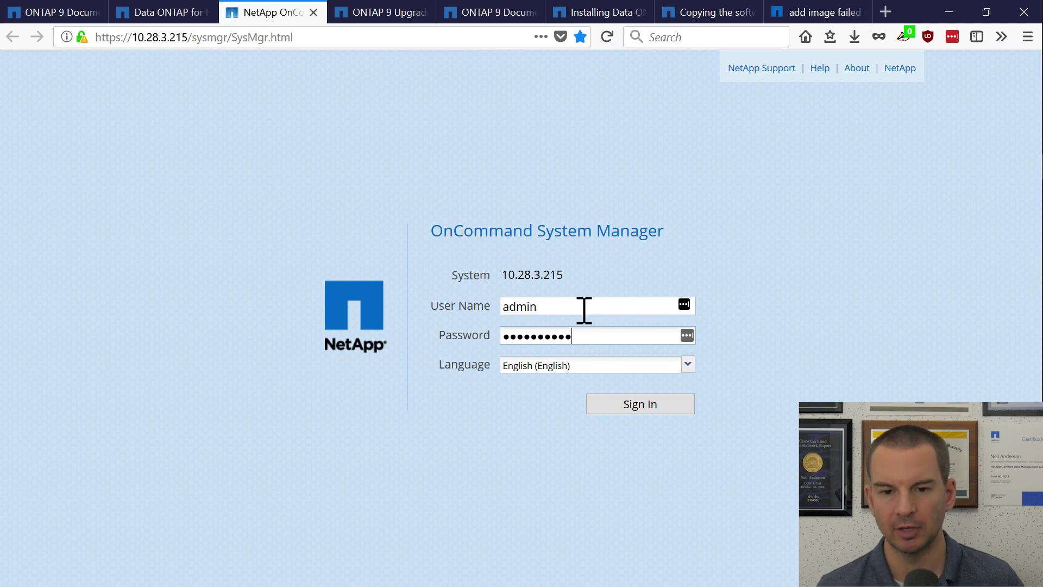
Log in with the admin credentials and decline LastPass's save-password prompt.
{"action": "key", "text": "Return"}
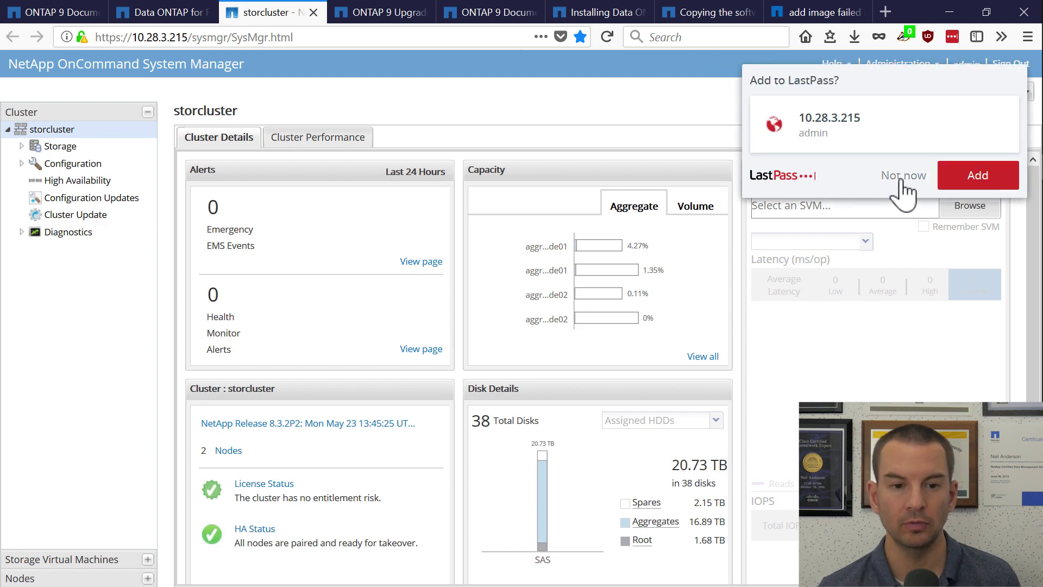
{"action": "left_click", "coordinate": [901, 179]}
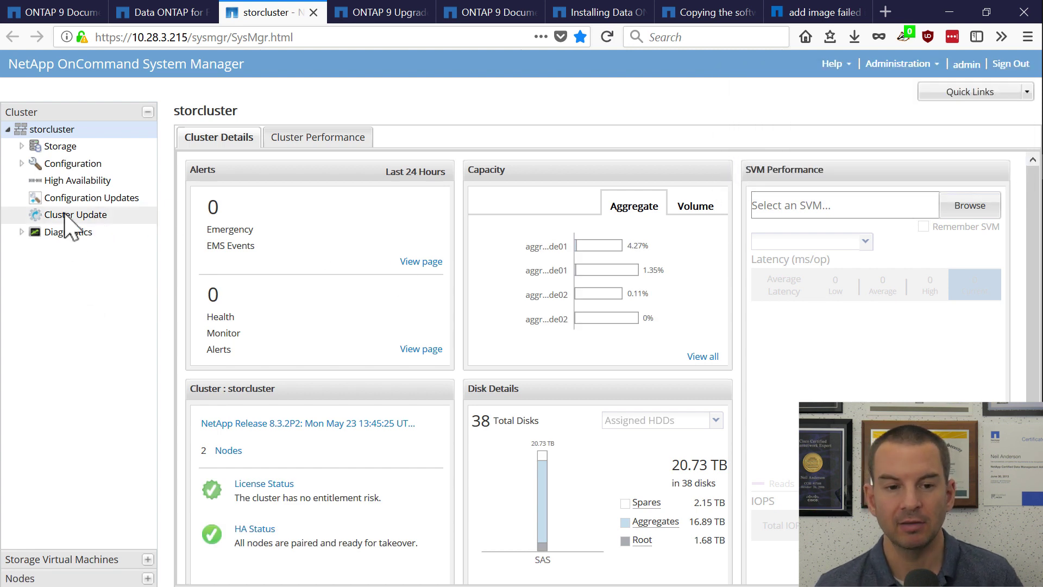
On the Cluster Update page, check the node pair's current full ONTAP version.
{"action": "left_click", "coordinate": [65, 215]}
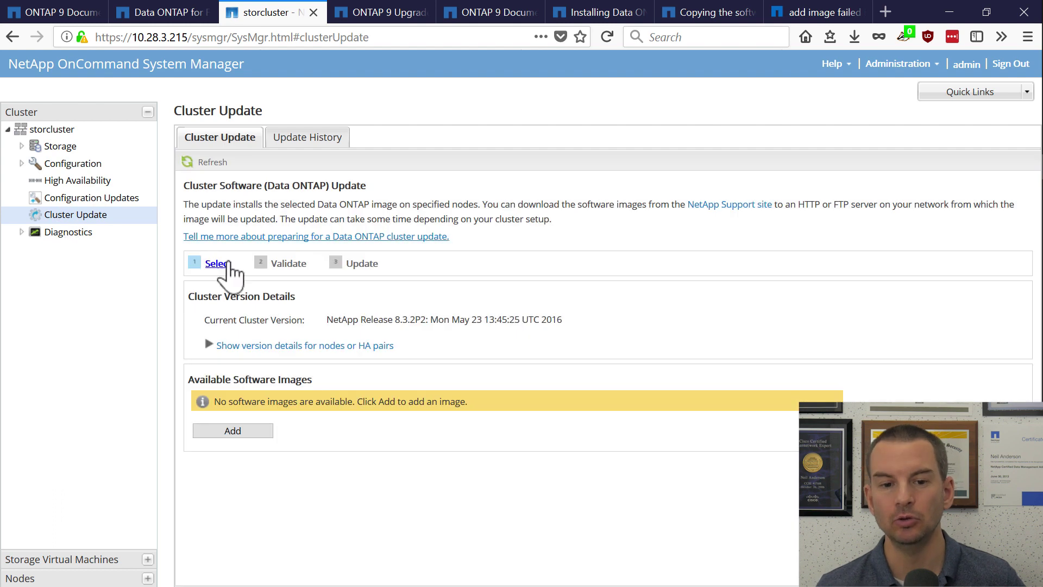
{"action": "left_click", "coordinate": [298, 345]}
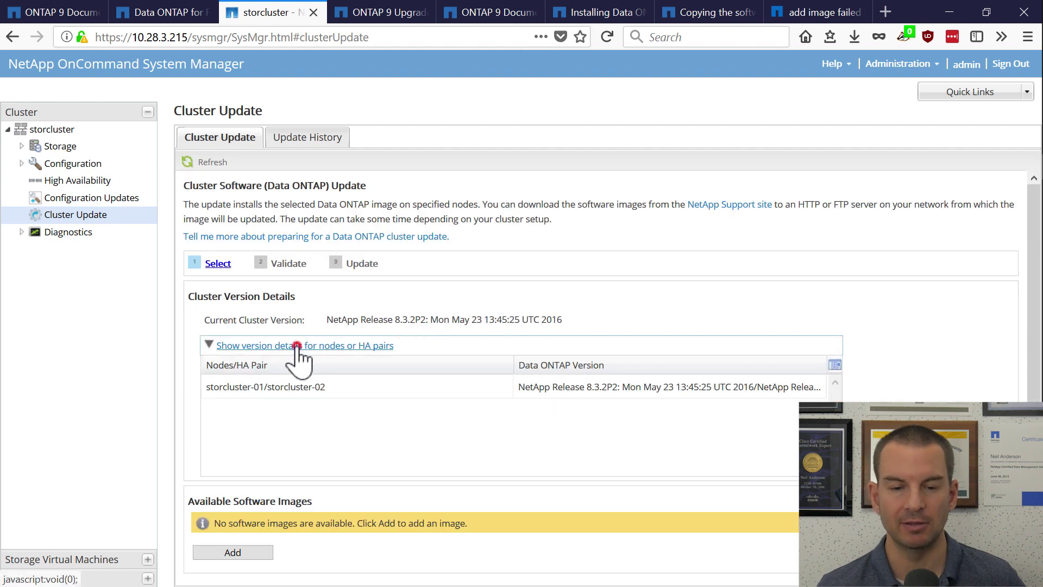
{"action": "left_click", "coordinate": [567, 390]}
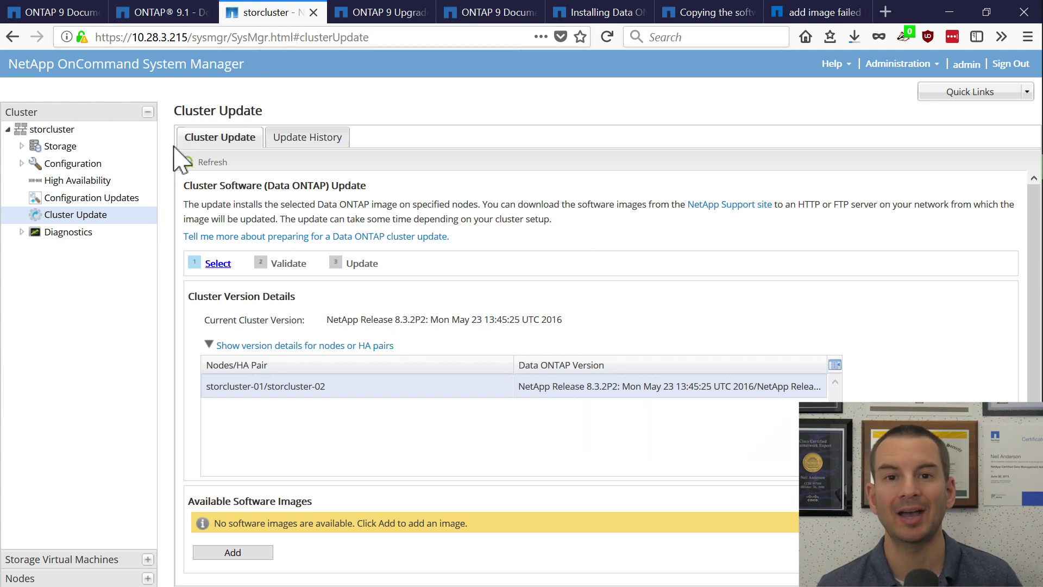
Add the 91_q_image.tgz URL as a software image and confirm 9.1 appears under Available Images.
{"action": "left_click", "coordinate": [246, 552]}
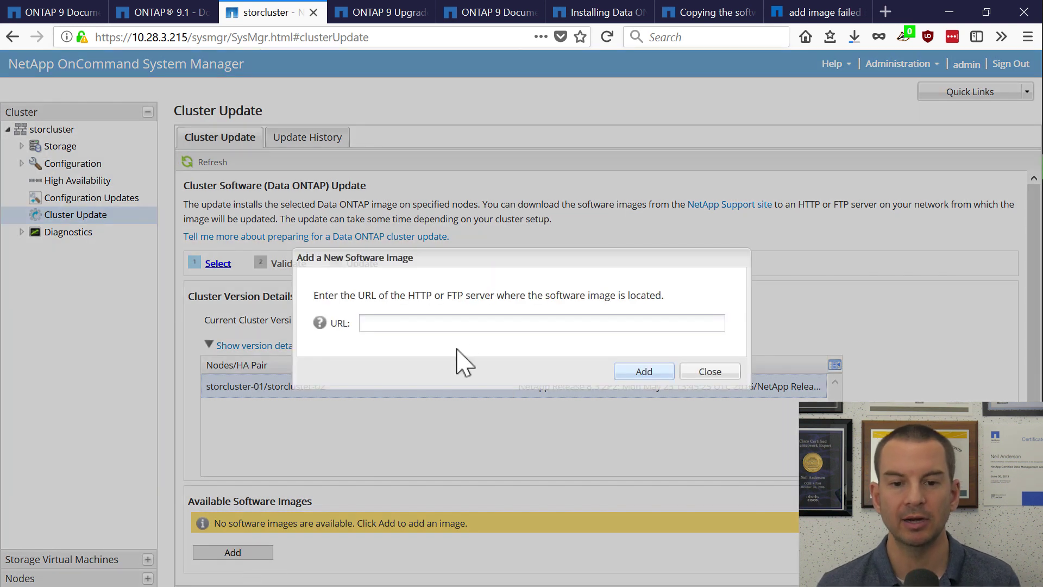
{"action": "left_click", "coordinate": [466, 322]}
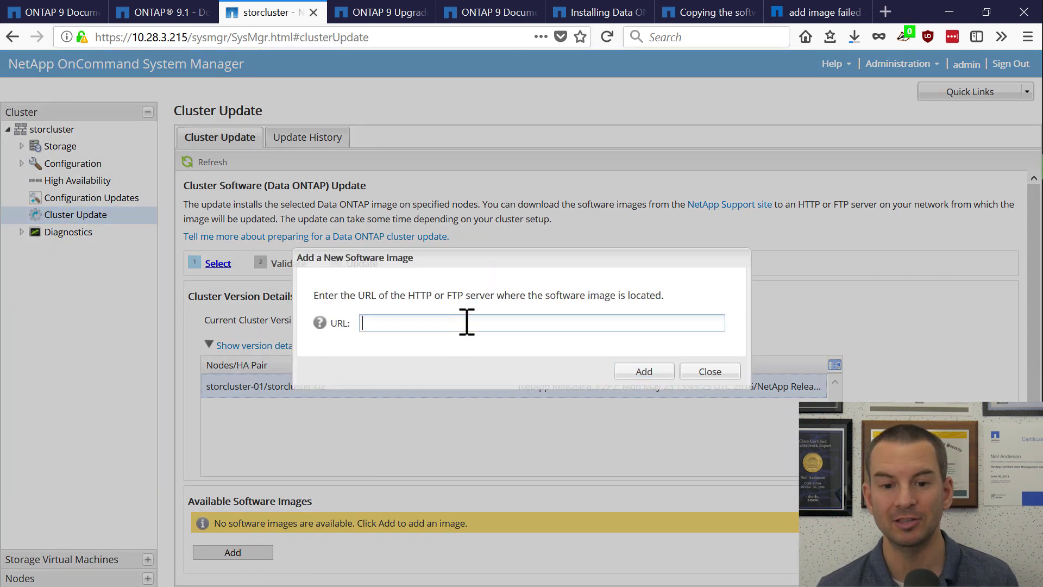
{"action": "key", "text": "ctrl+v"}
{"action": "left_click", "coordinate": [656, 373]}
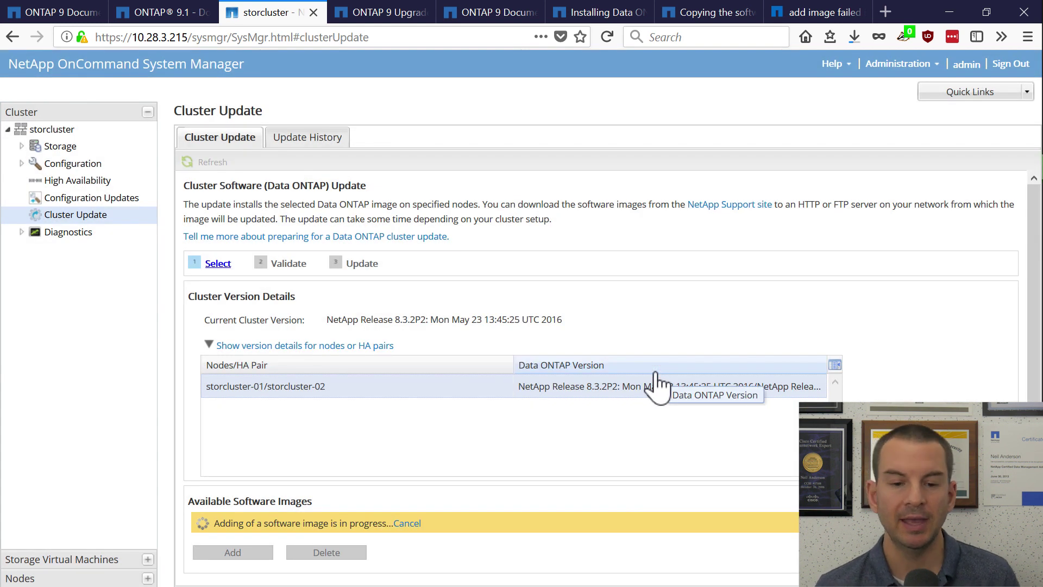
{"action": "scroll", "coordinate": [889, 385], "scroll_direction": "down", "scroll_amount": 1}
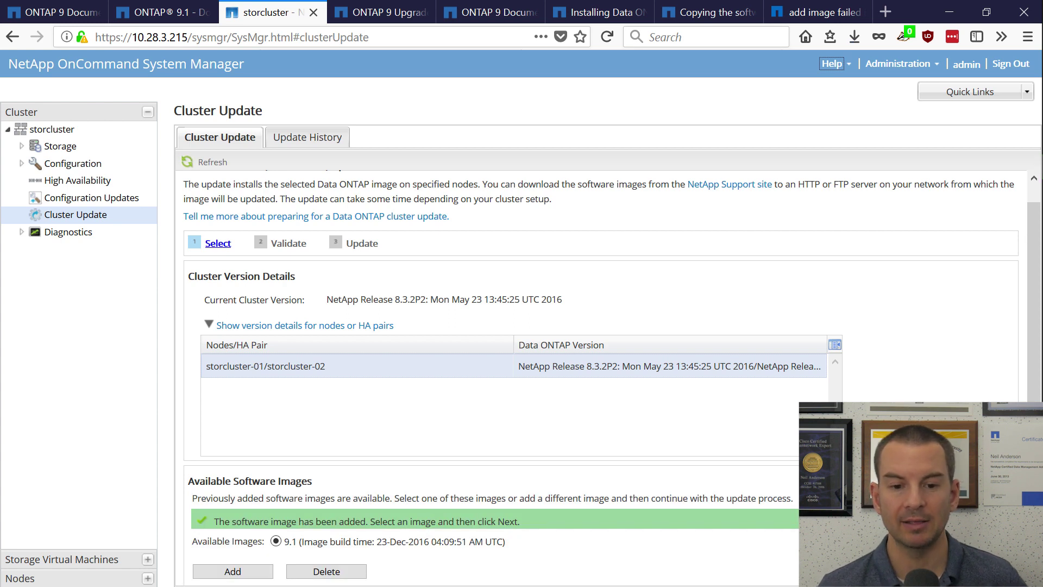
{"action": "scroll", "coordinate": [612, 377], "scroll_direction": "down", "scroll_amount": 2}
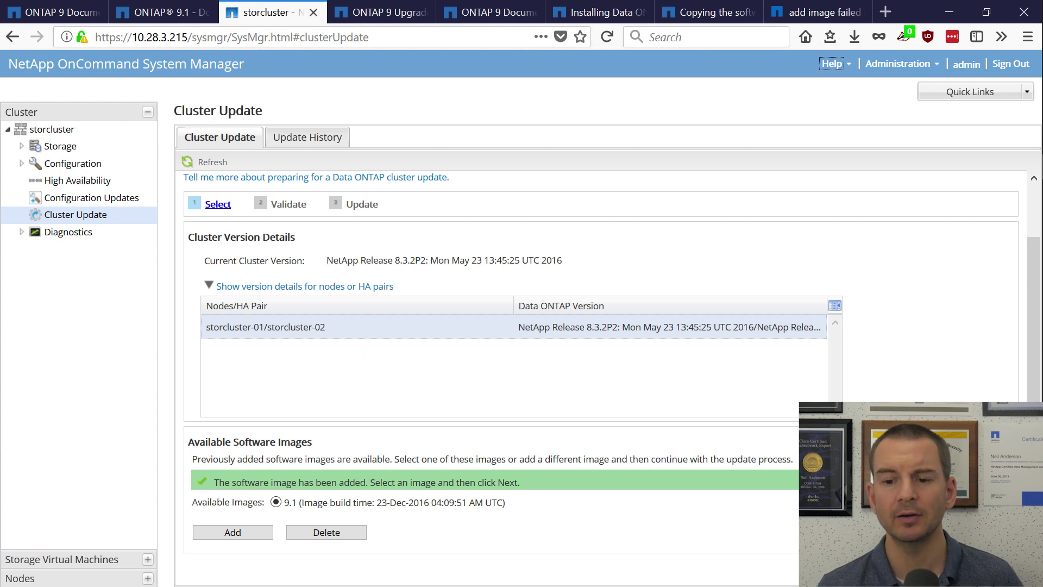
Run the cluster pre-update validation for ONTAP 9.1 and review the resulting check warnings.
{"action": "left_click", "coordinate": [978, 568]}
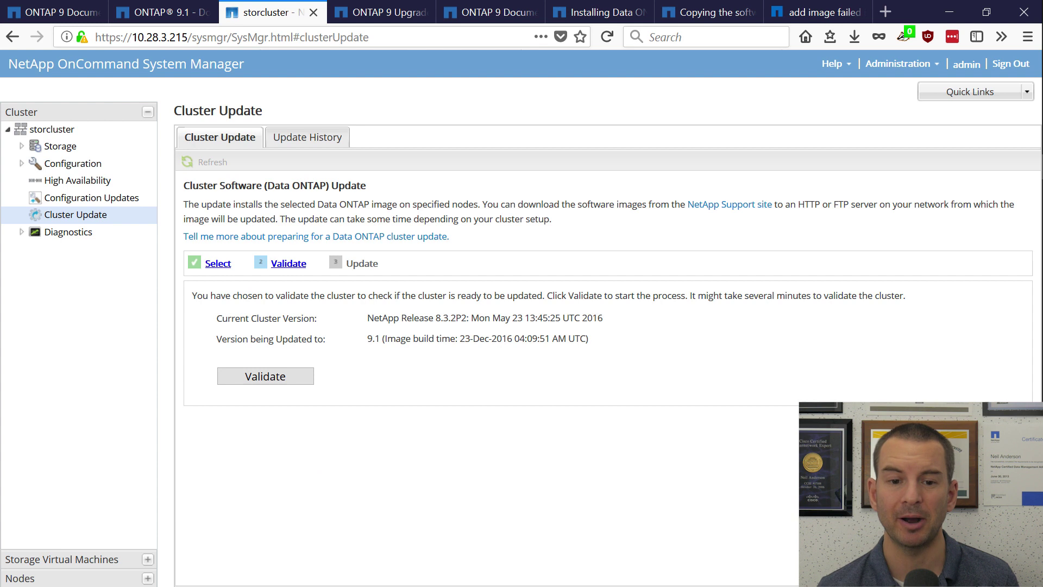
{"action": "left_click", "coordinate": [288, 376]}
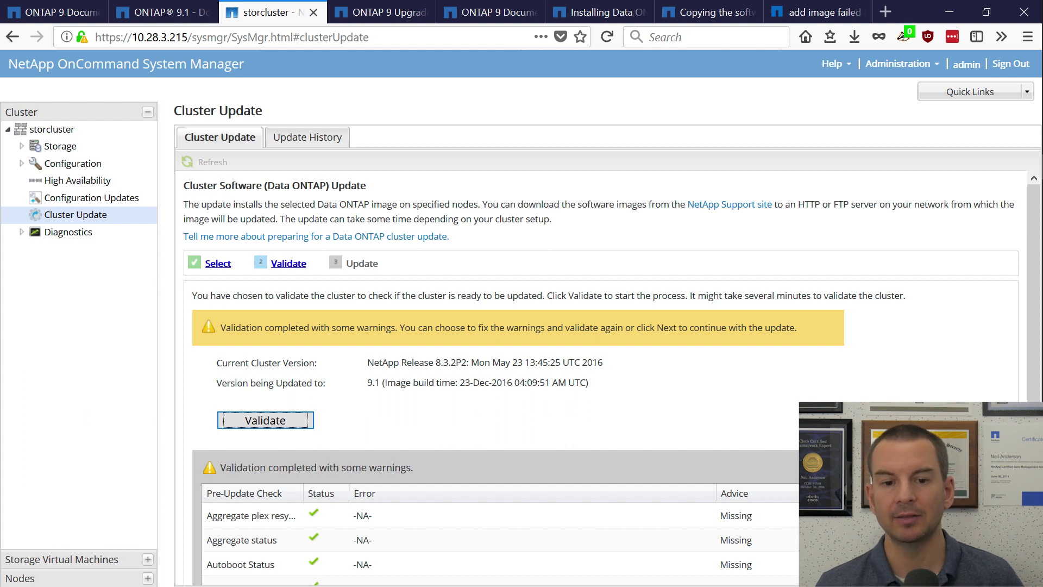
{"action": "scroll", "coordinate": [601, 378], "scroll_direction": "down", "scroll_amount": 5}
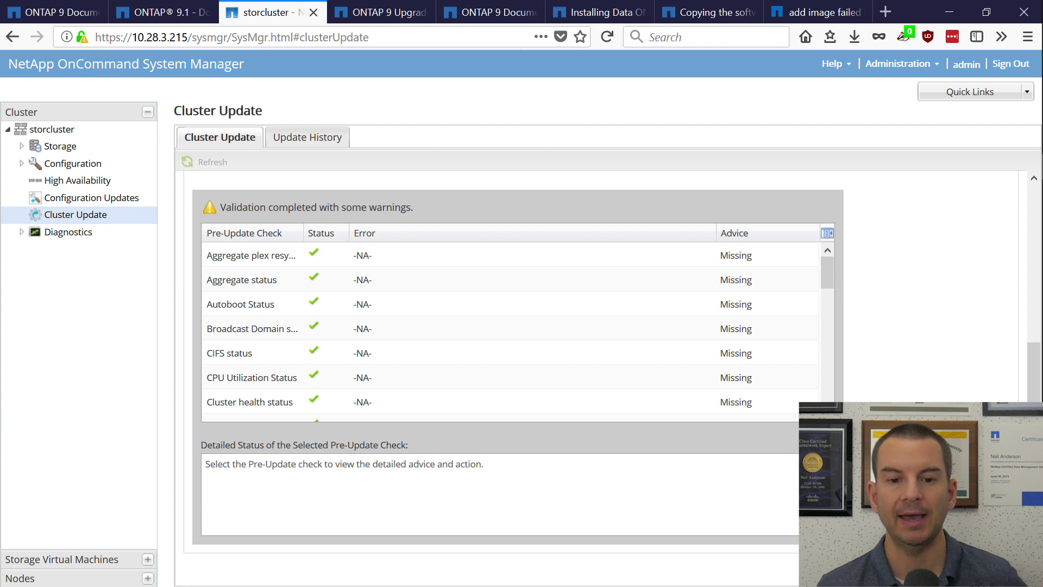
{"action": "scroll", "coordinate": [511, 326], "scroll_direction": "down", "scroll_amount": 3}
{"action": "scroll", "coordinate": [511, 326], "scroll_direction": "down", "scroll_amount": 6}
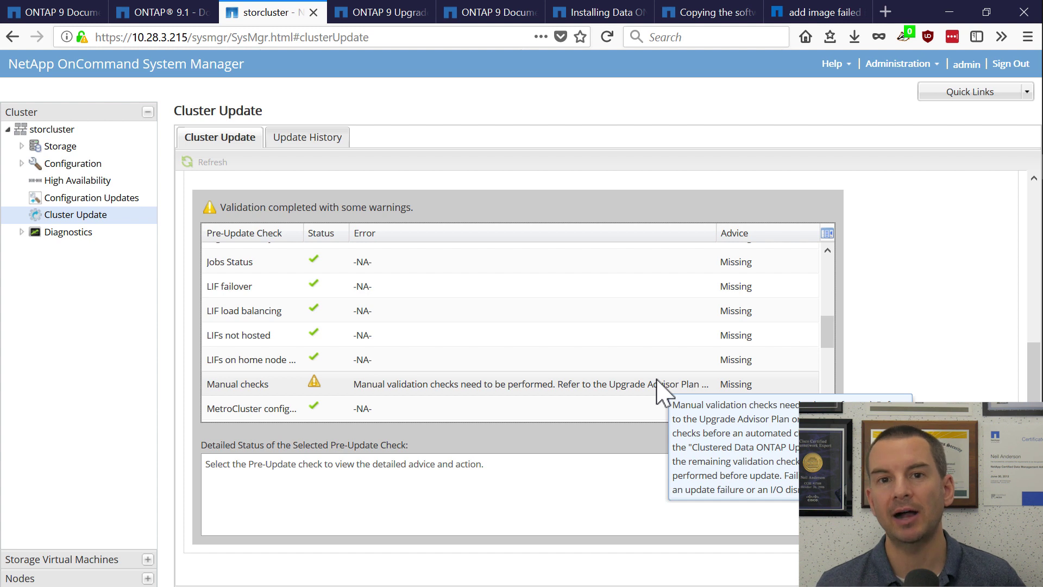
{"action": "scroll", "coordinate": [828, 389], "scroll_direction": "down", "scroll_amount": 3}
{"action": "scroll", "coordinate": [781, 411], "scroll_direction": "down", "scroll_amount": 10}
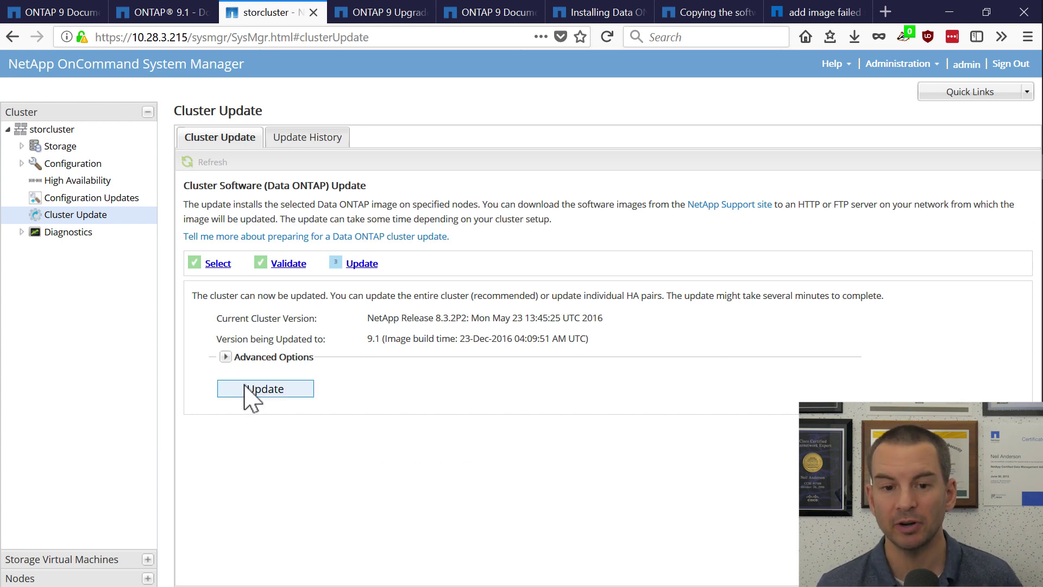
Start the 9.1 update from Advanced Options, accepting the LIF migration warning and continuing despite validation warnings.
{"action": "left_click", "coordinate": [224, 357]}
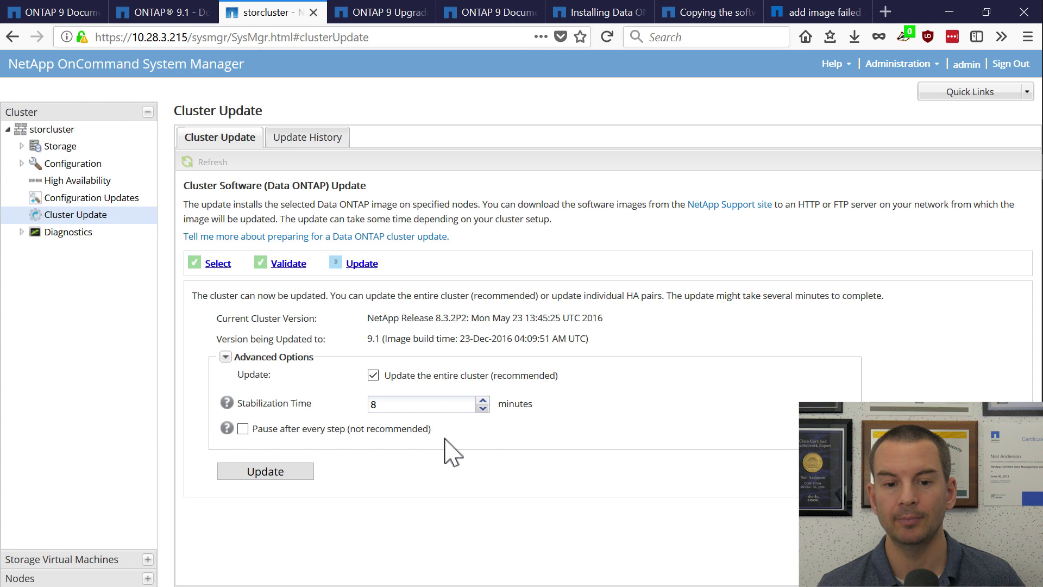
{"action": "left_click", "coordinate": [293, 473]}
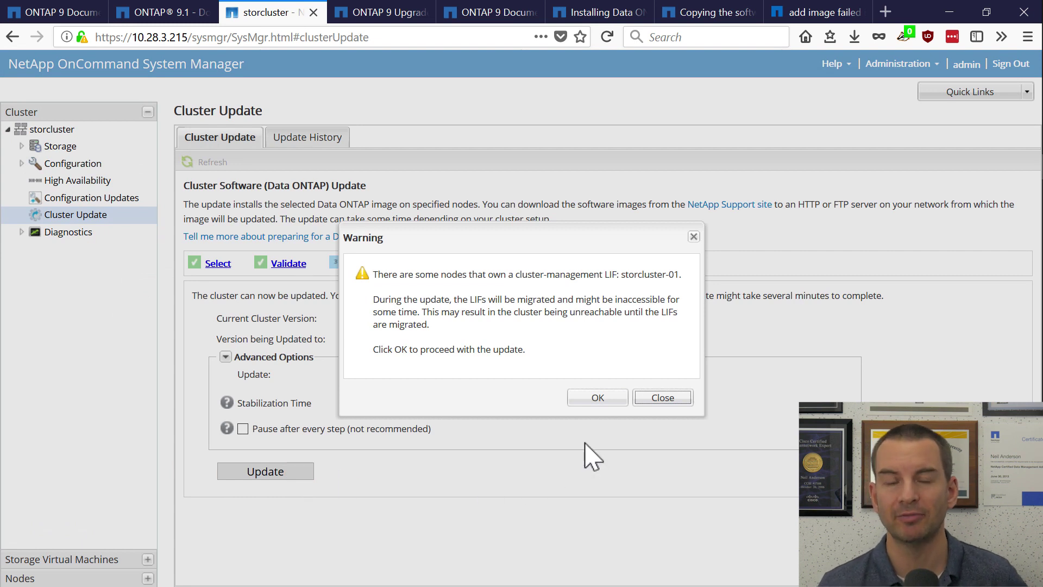
{"action": "left_click", "coordinate": [598, 396]}
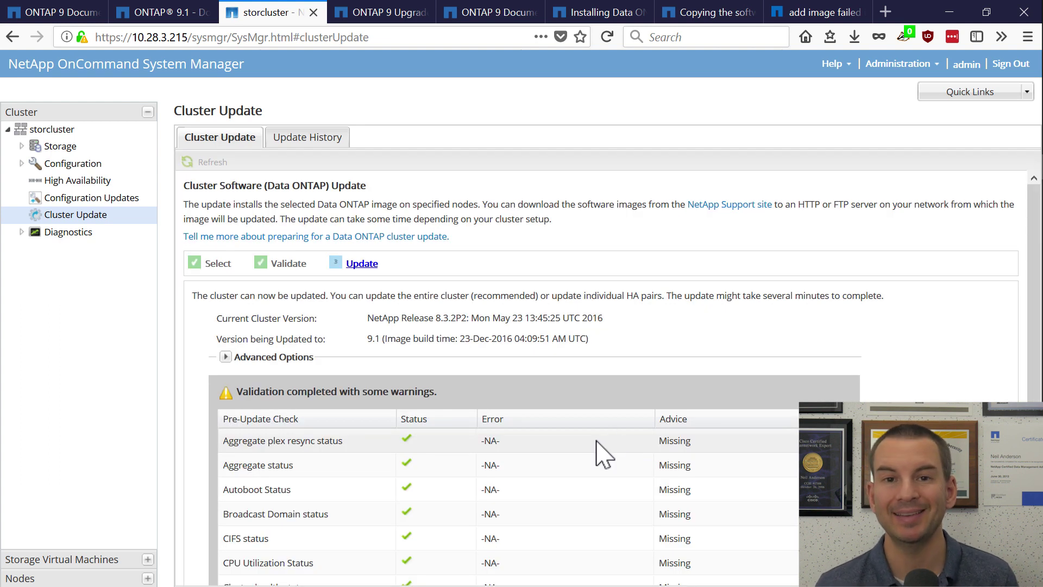
{"action": "scroll", "coordinate": [981, 369], "scroll_direction": "down", "scroll_amount": 1}
{"action": "scroll", "coordinate": [981, 371], "scroll_direction": "down", "scroll_amount": 5}
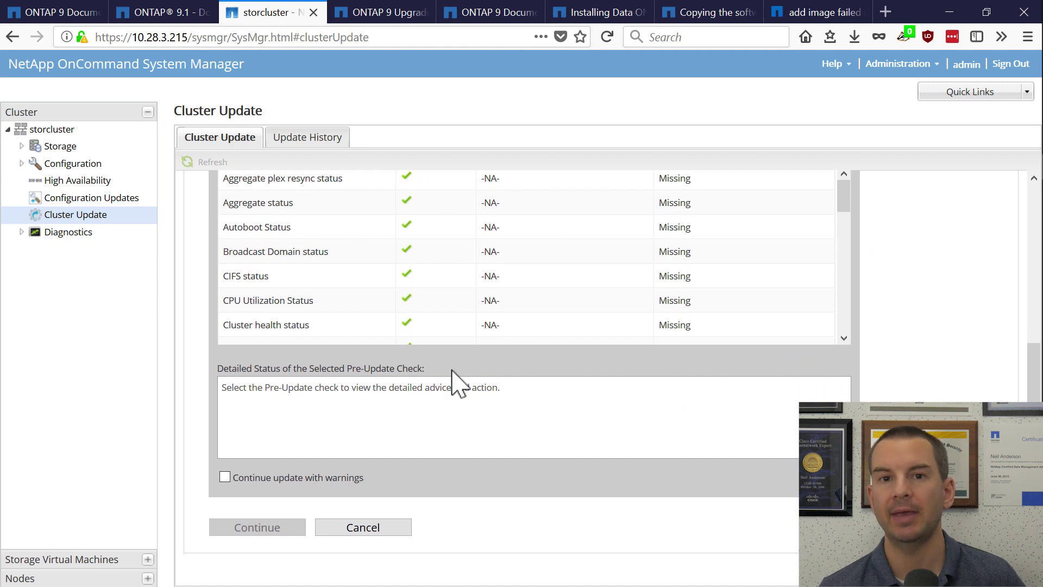
{"action": "left_click", "coordinate": [225, 477]}
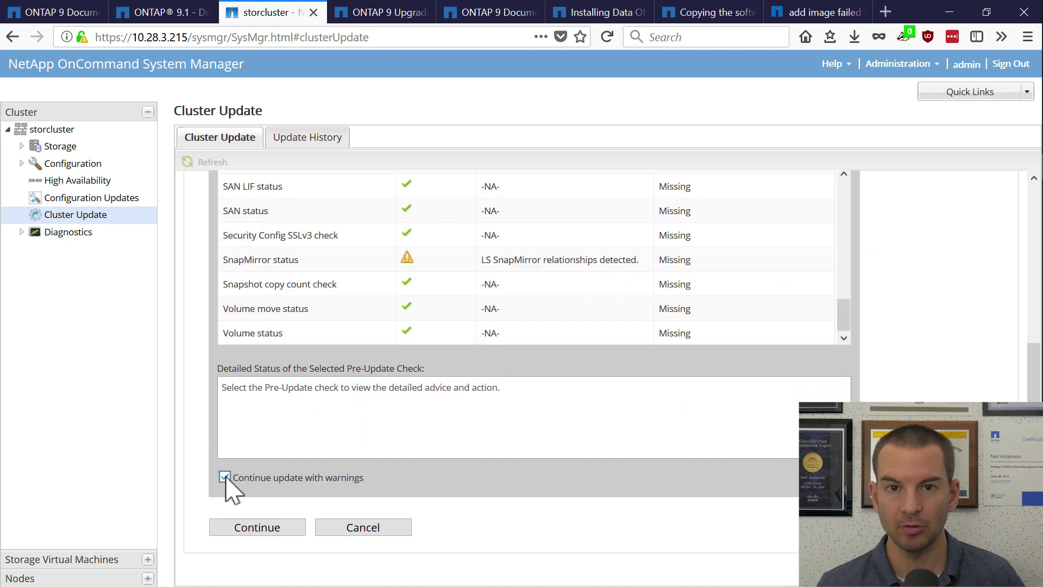
{"action": "left_click", "coordinate": [257, 527]}
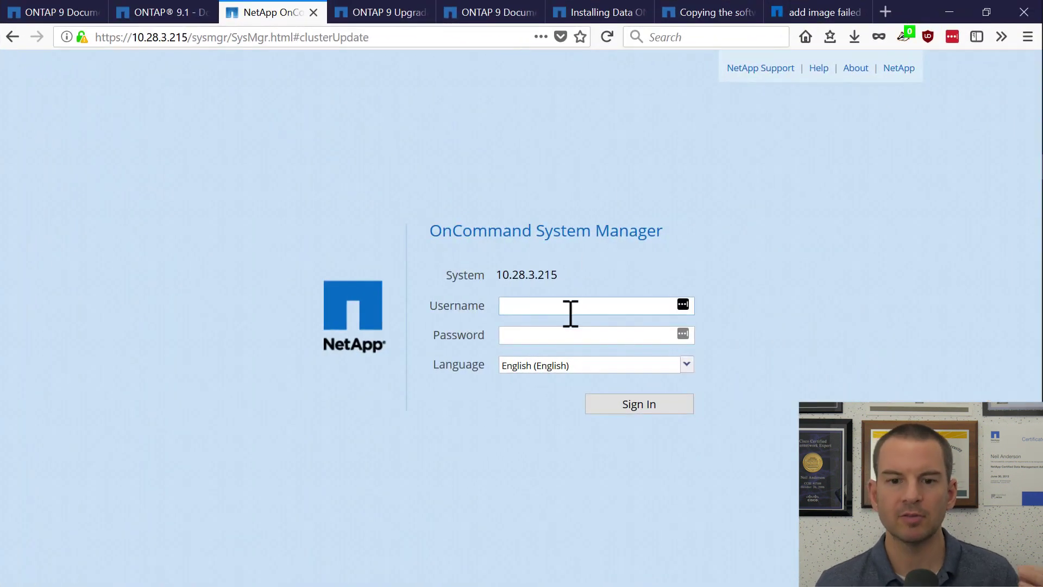
Sign back in to System Manager with the admin username and account password.
{"action": "left_click", "coordinate": [574, 307]}
{"action": "type", "text": "admin"}
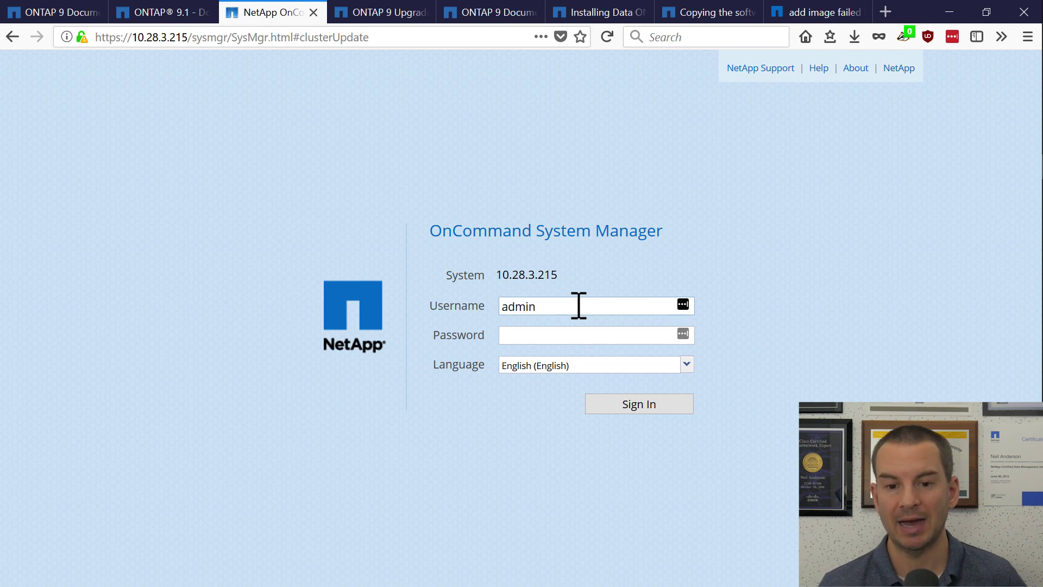
{"action": "key", "text": "Tab"}
{"action": "type", "text": "********"}
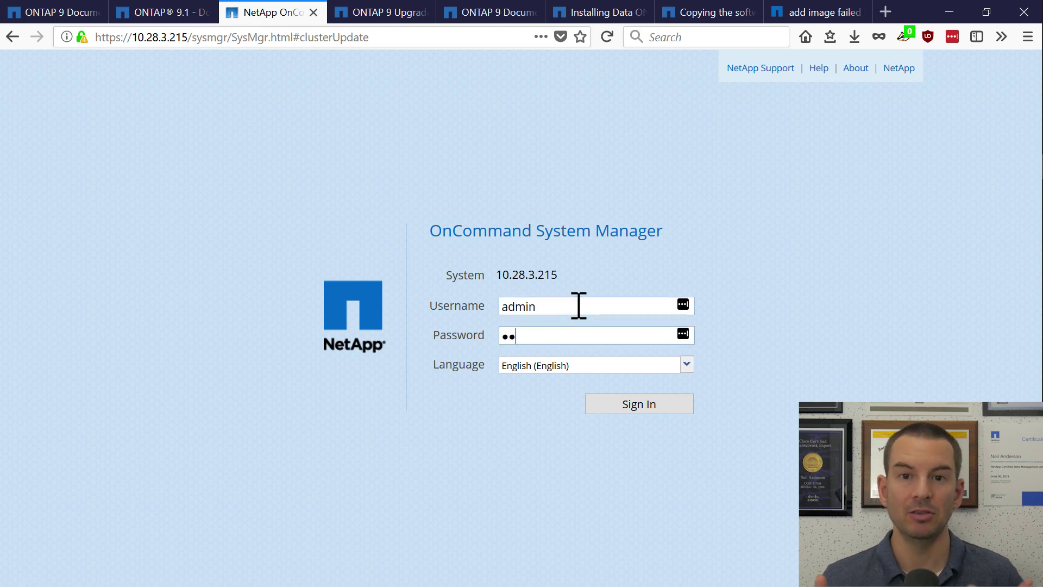
{"action": "type", "text": "***"}
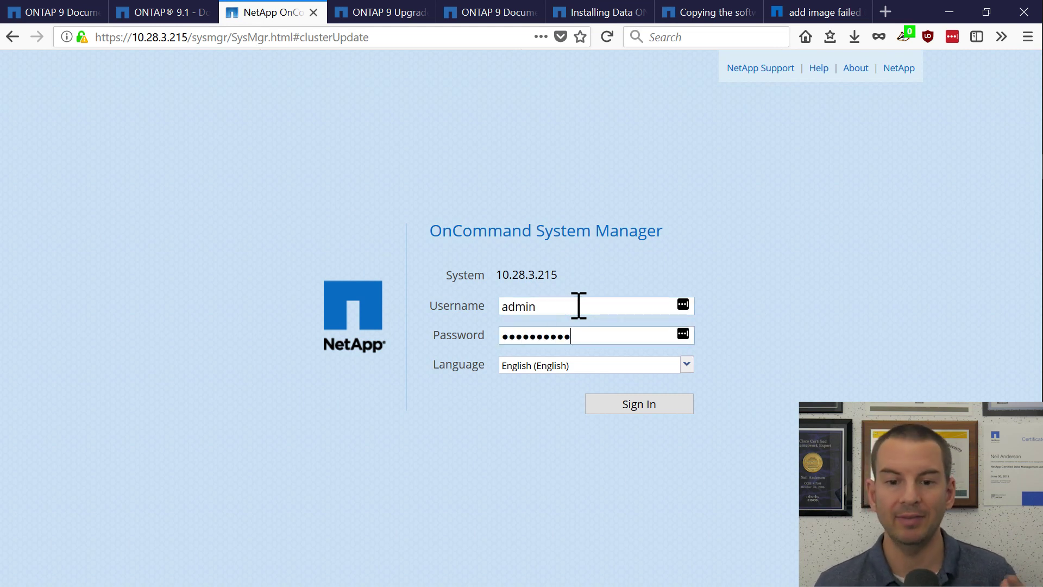
{"action": "type", "text": "*****"}
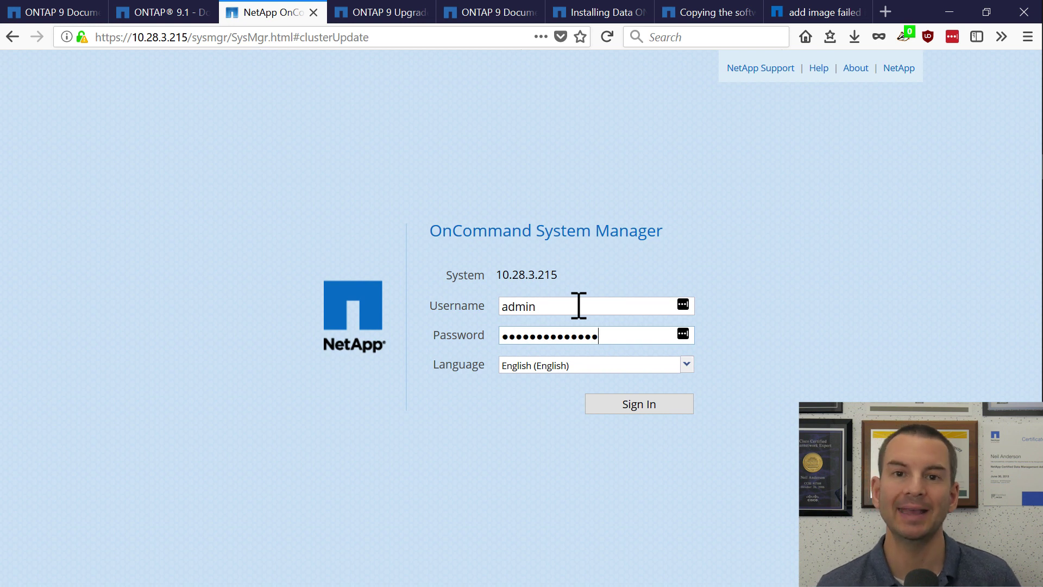
{"action": "key", "text": "Return"}
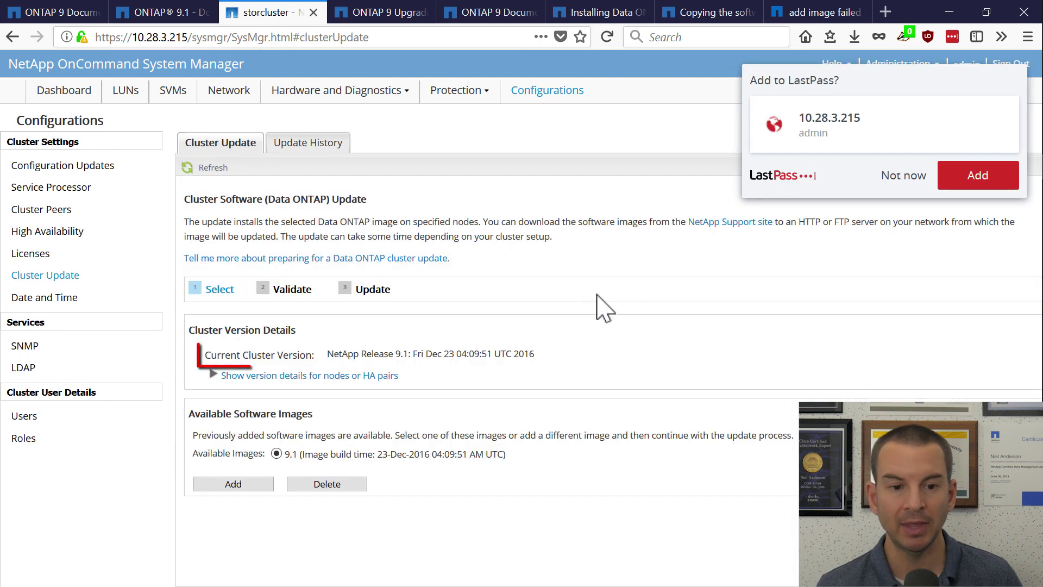
Dismiss the LastPass prompt, confirm both nodes show Release 9.1, and open Add a New Software Image.
{"action": "left_click", "coordinate": [909, 175]}
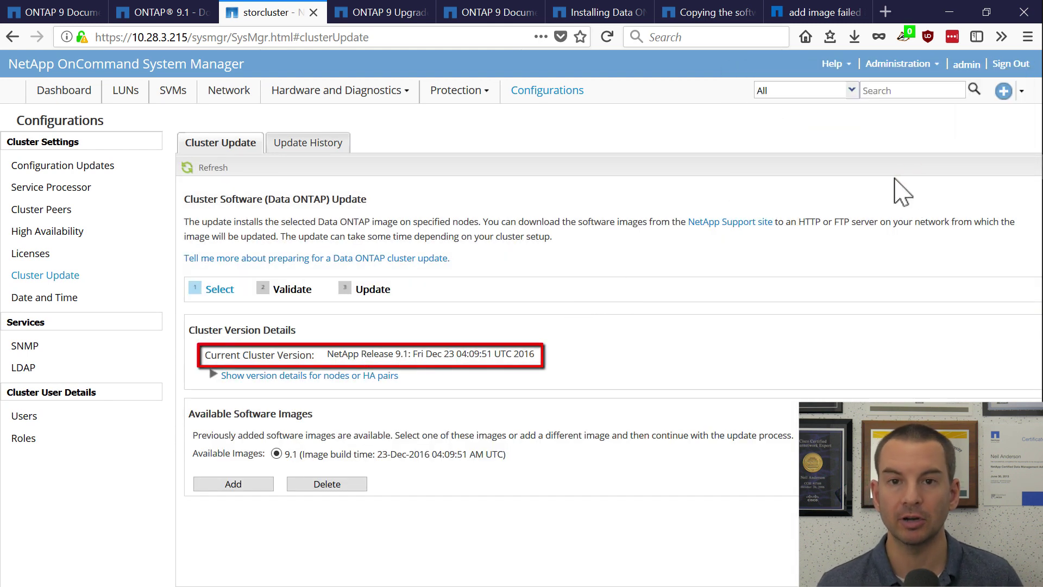
{"action": "left_click", "coordinate": [361, 377]}
{"action": "left_click", "coordinate": [437, 427]}
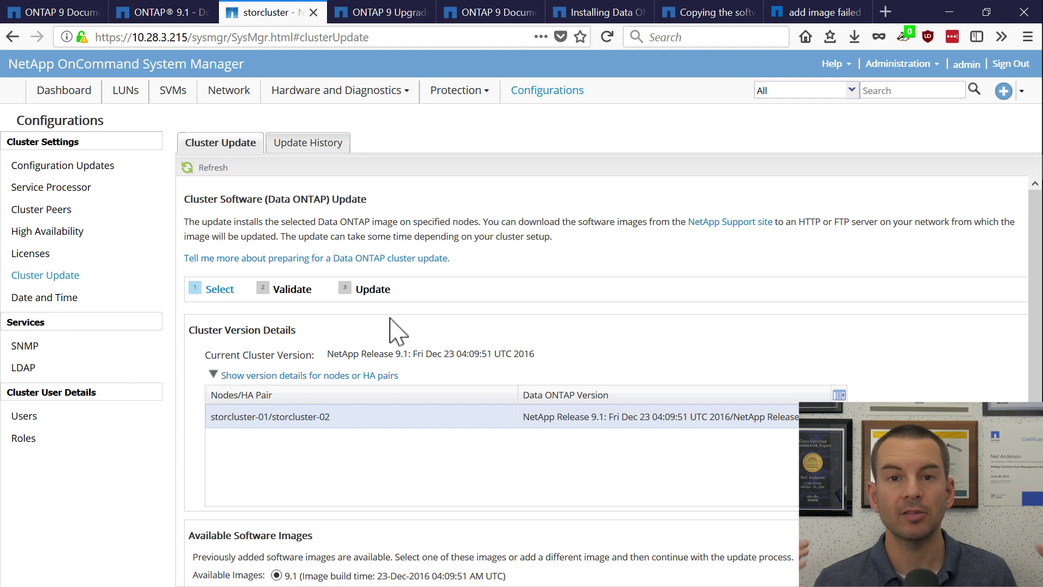
{"action": "scroll", "coordinate": [380, 359], "scroll_direction": "down", "scroll_amount": 1}
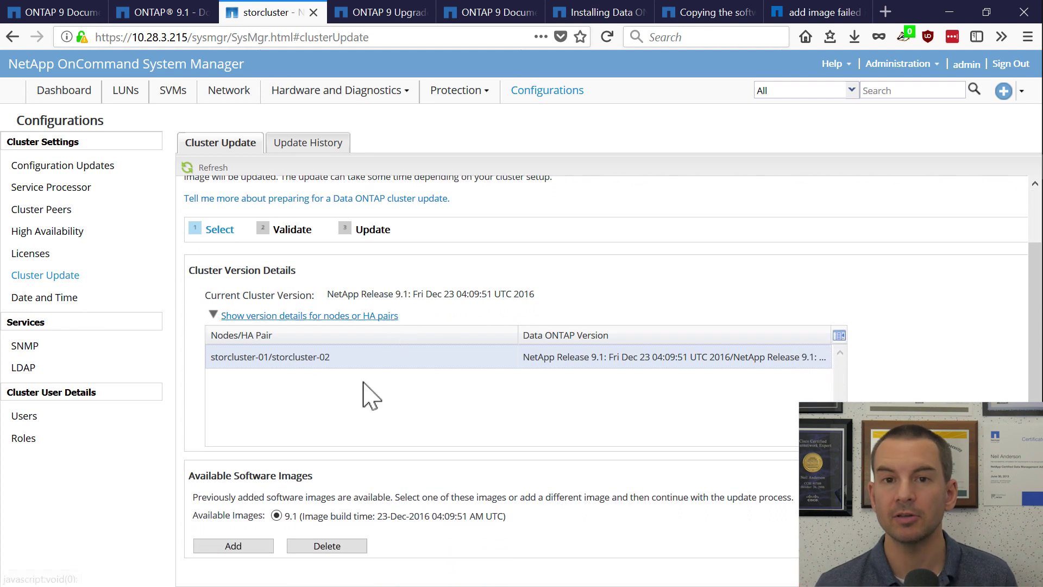
{"action": "left_click", "coordinate": [241, 555]}
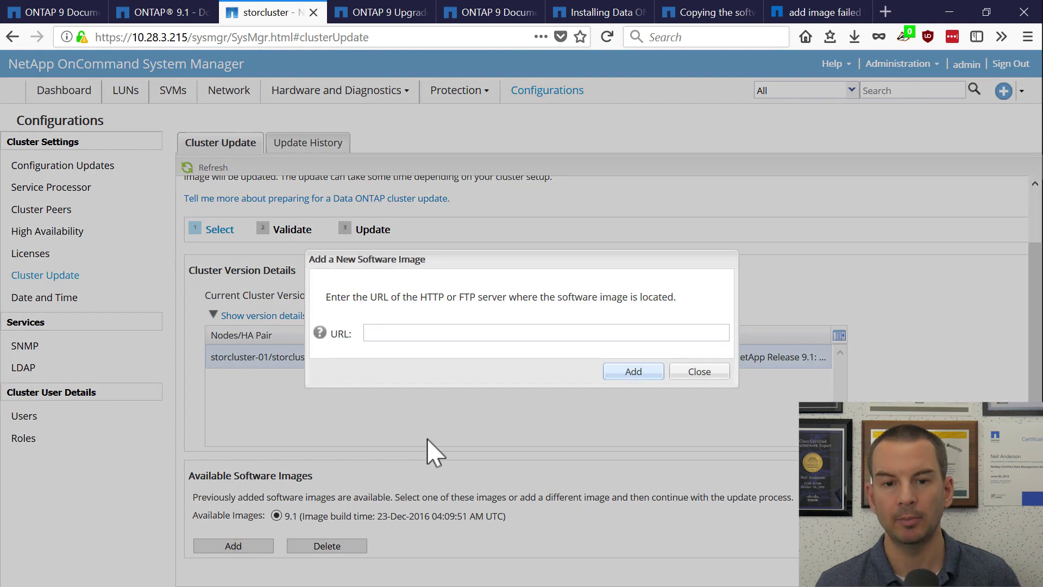